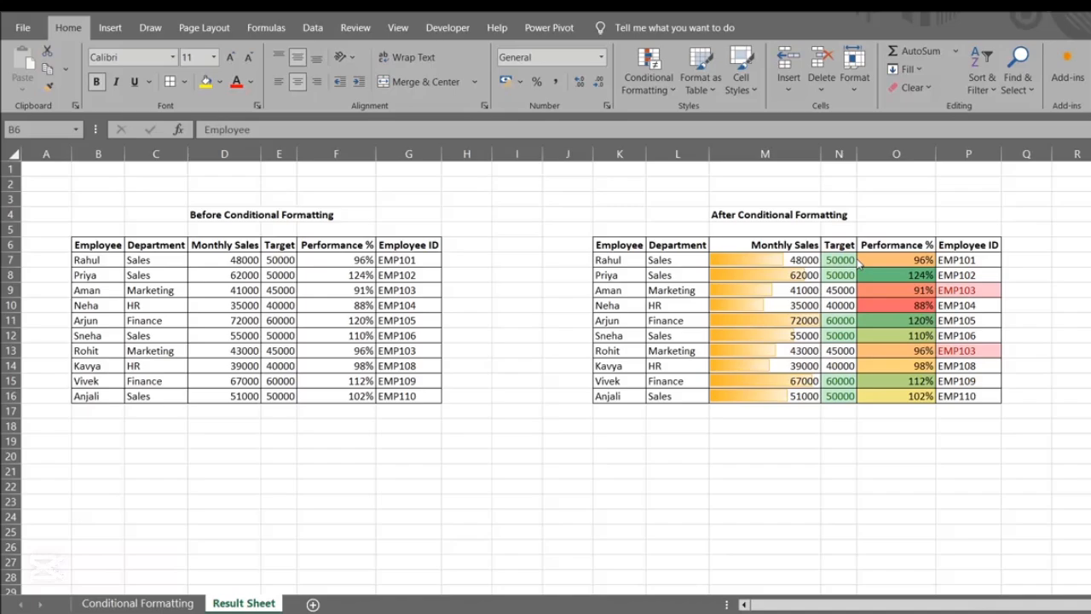
# Switch to the Conditional Formatting sheet containing the employee table and the list of tricks
pyautogui.click(162, 603)
pyautogui.click(241, 295)
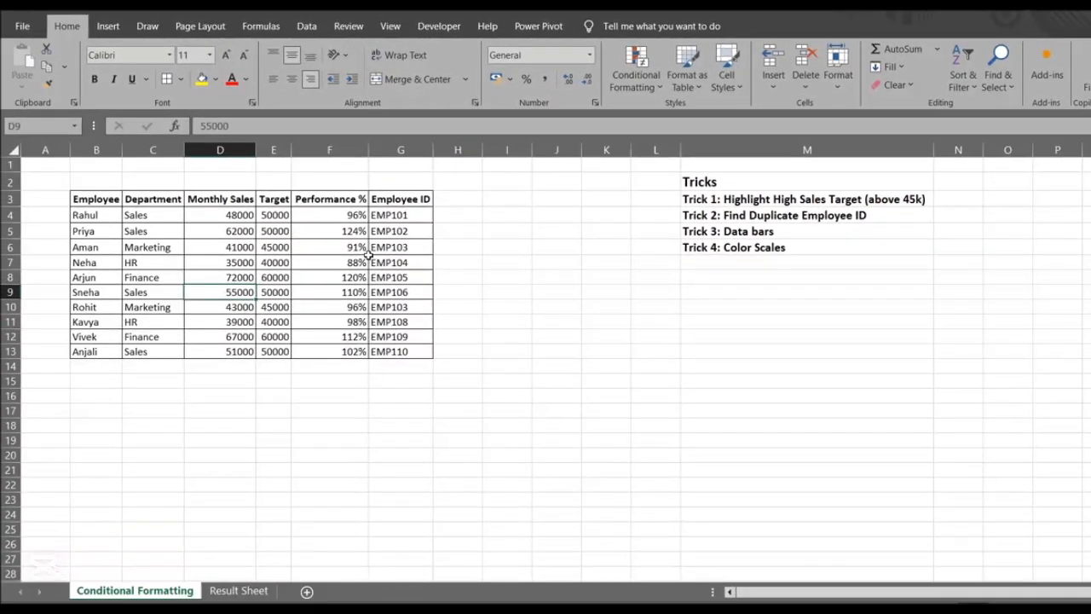
pyautogui.click(3, 335)
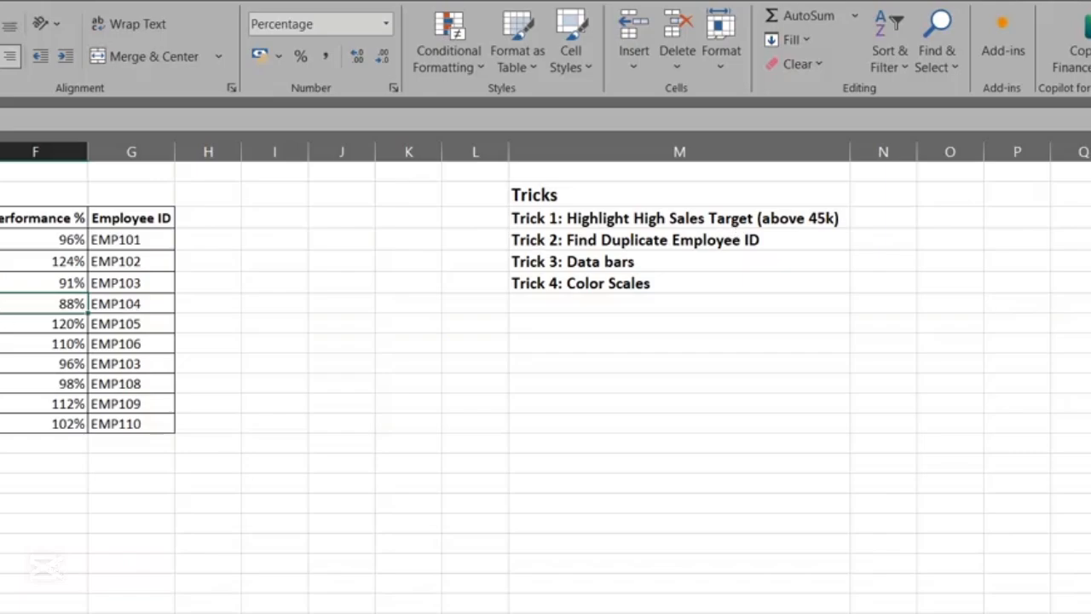
# Start a Greater Than highlight rule on the Target values in E4:E13 with a threshold of 45000
pyautogui.click(207, 222)
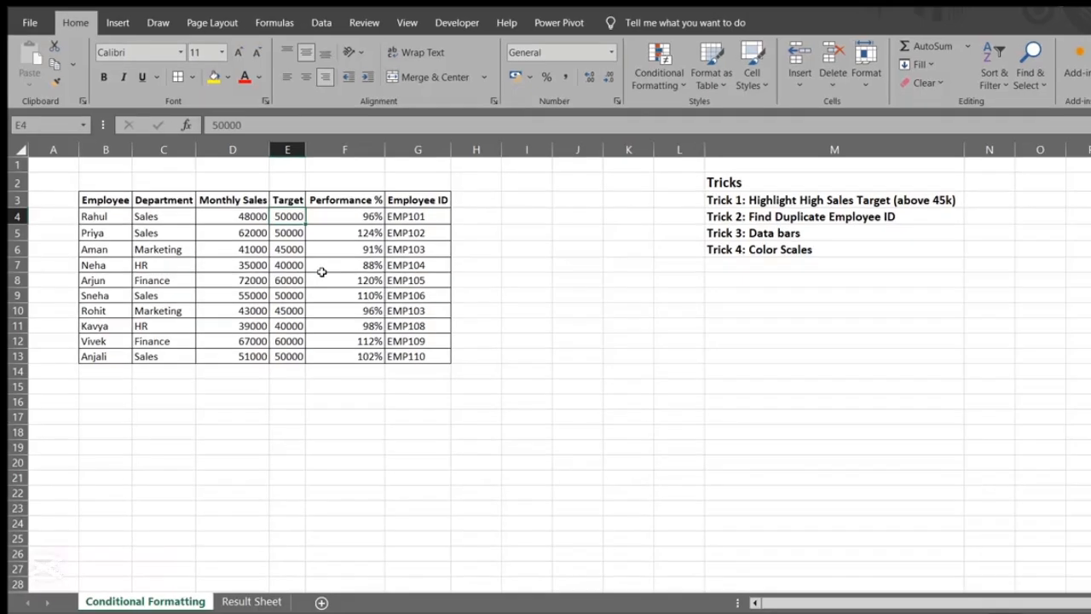
pyautogui.hotkey('ctrl', 'shift', 'Down')
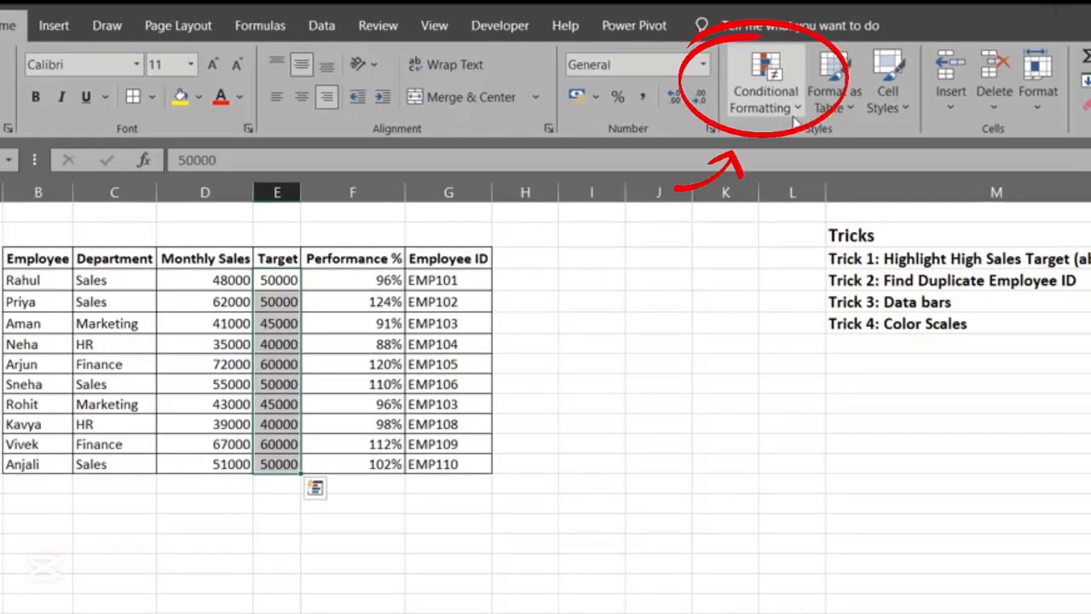
pyautogui.click(797, 109)
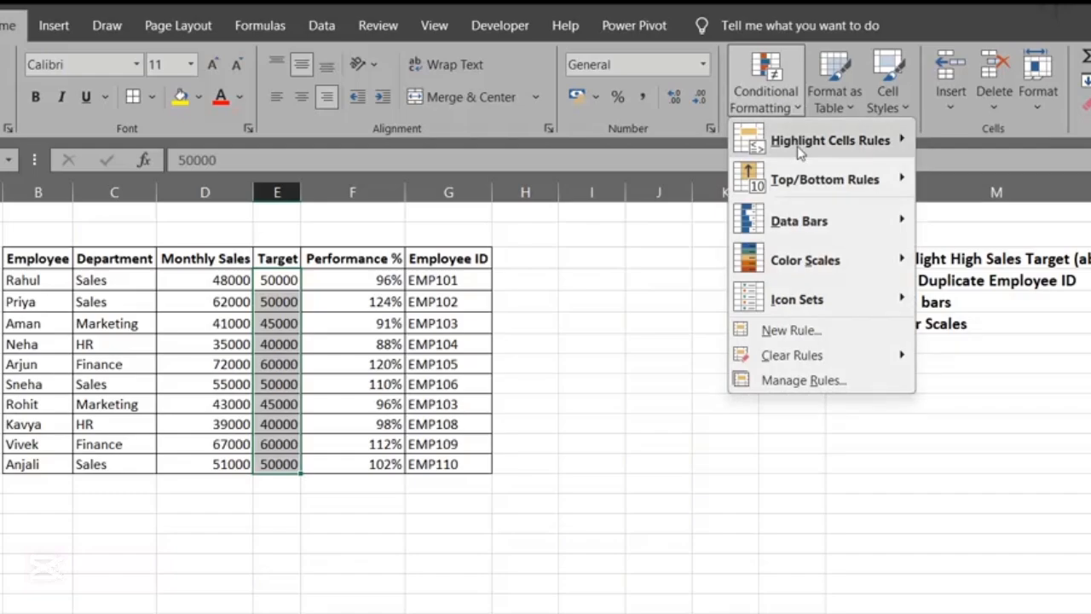
pyautogui.moveTo(800, 151)
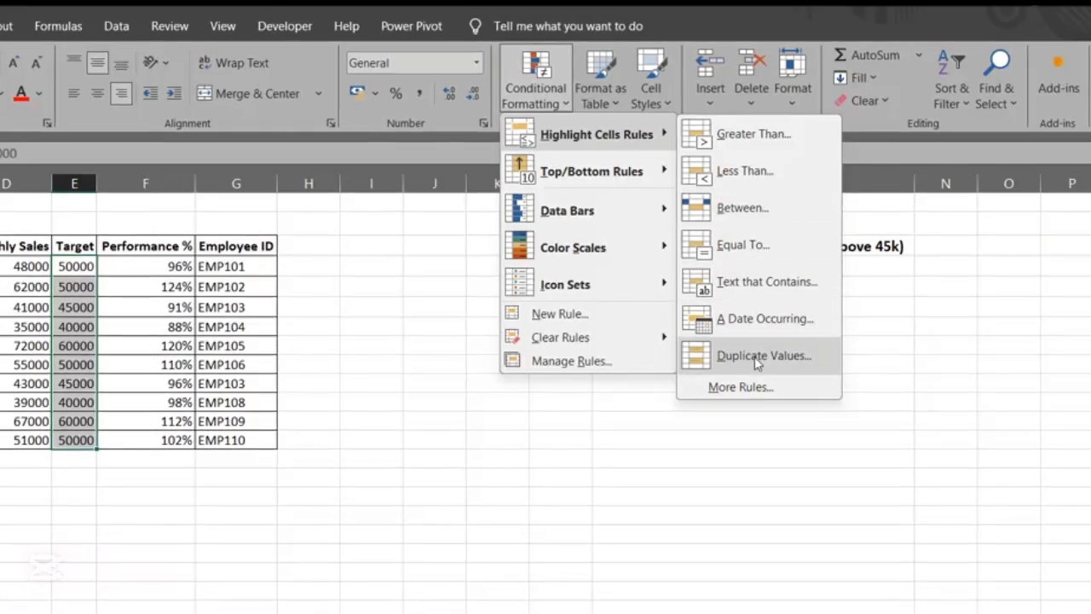
pyautogui.click(757, 147)
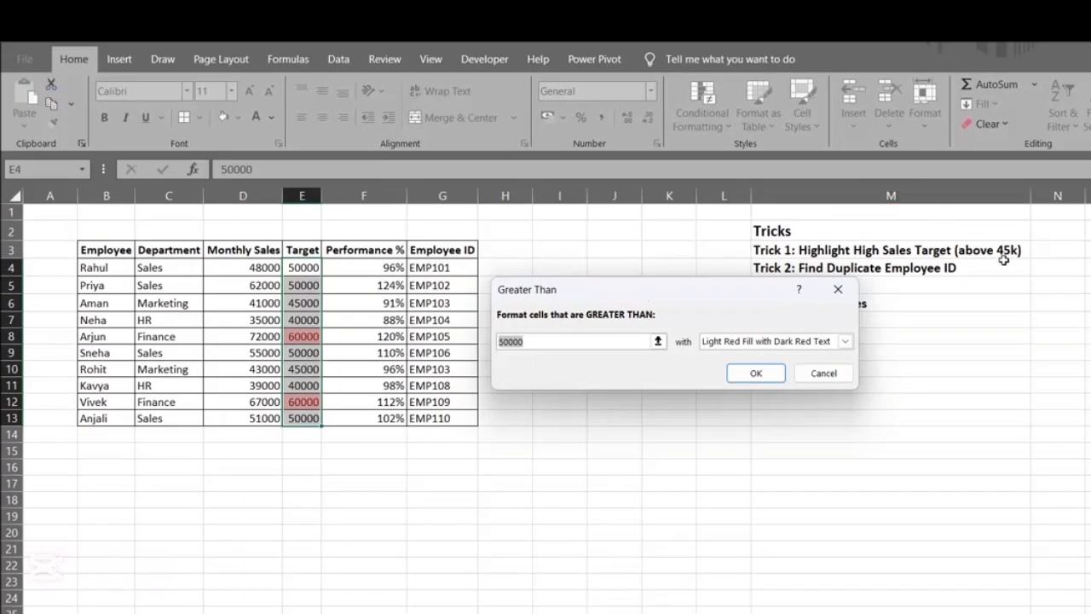
pyautogui.write('4500')
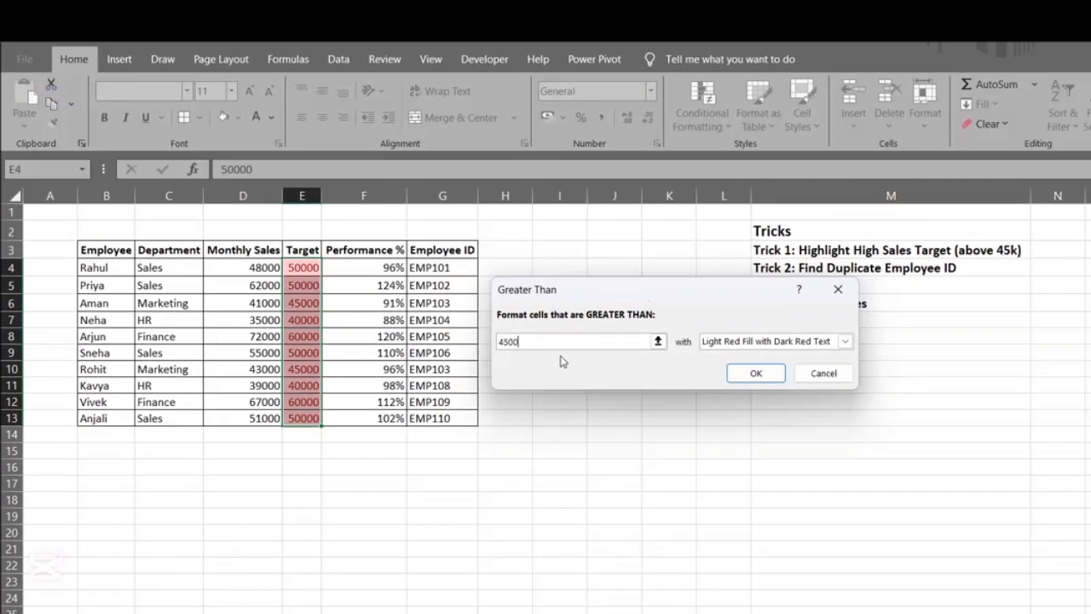
pyautogui.write('0')
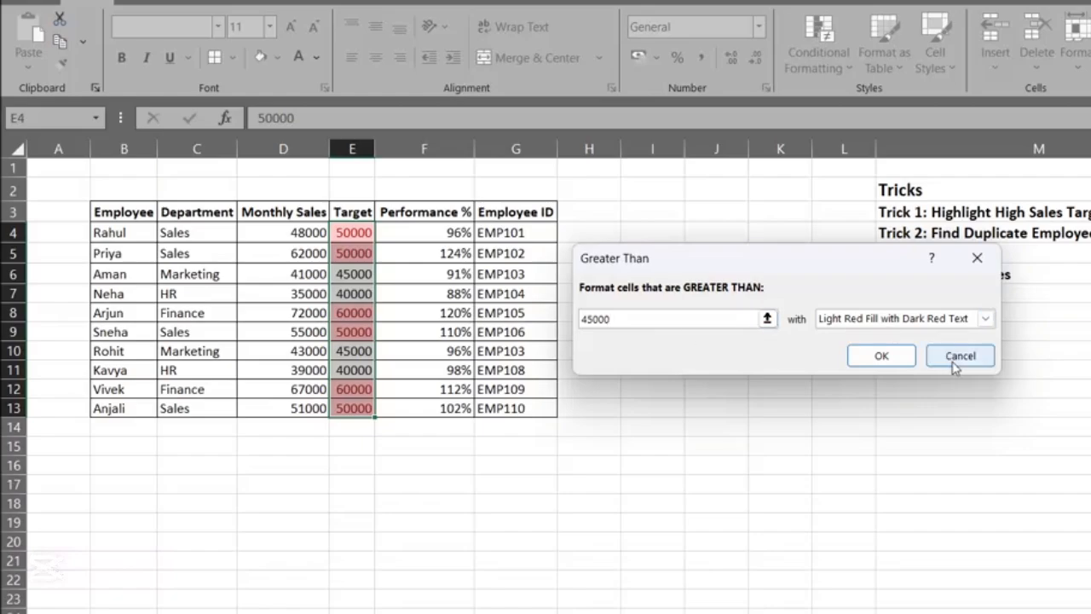
# Choose a custom format for the Greater Than rule with a green background fill
pyautogui.click(985, 318)
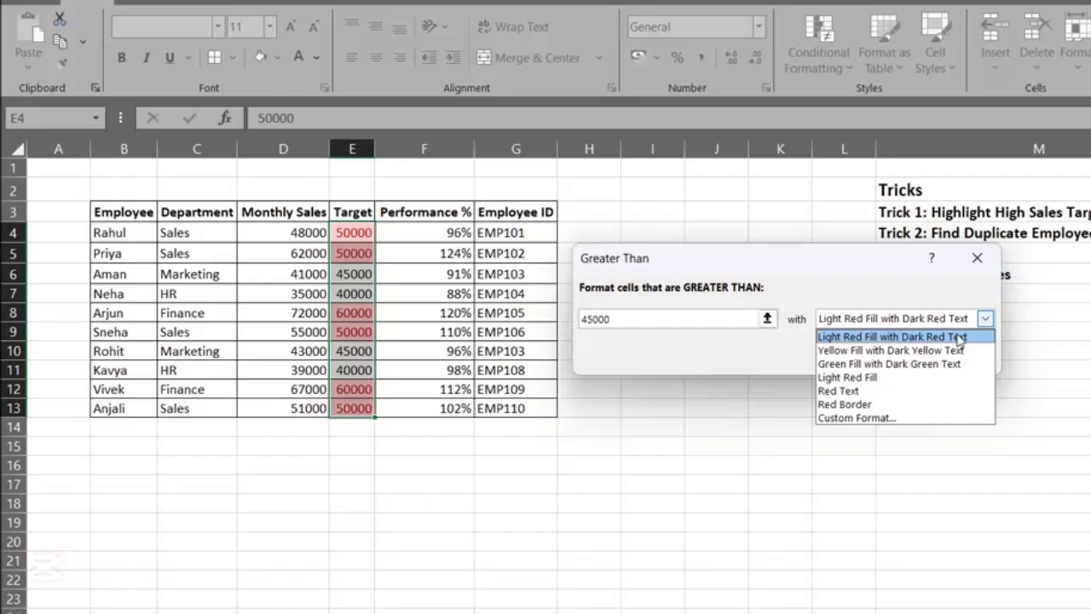
pyautogui.click(857, 418)
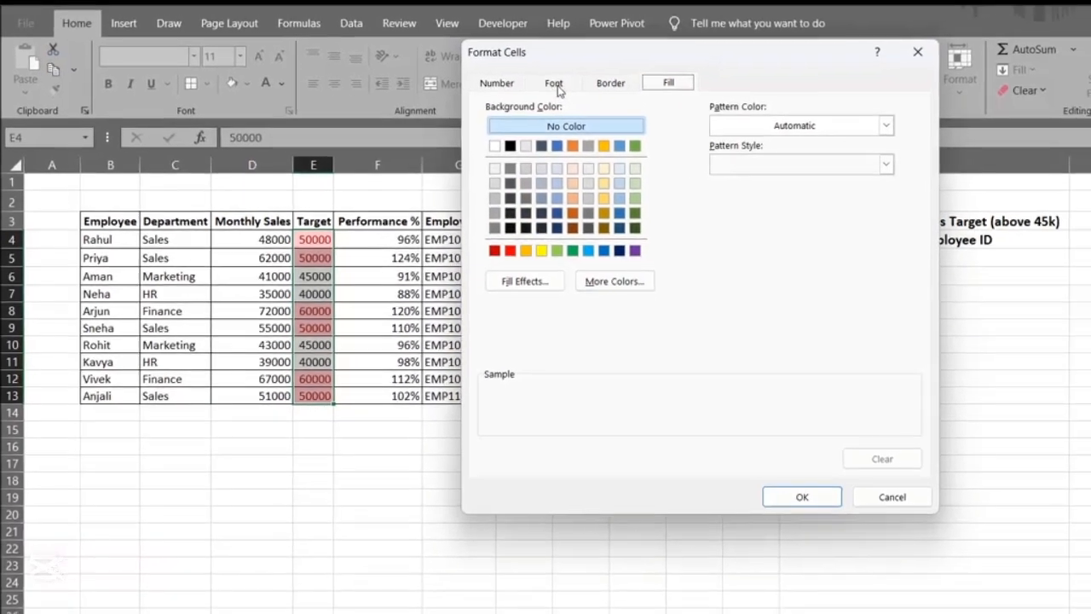
pyautogui.click(556, 84)
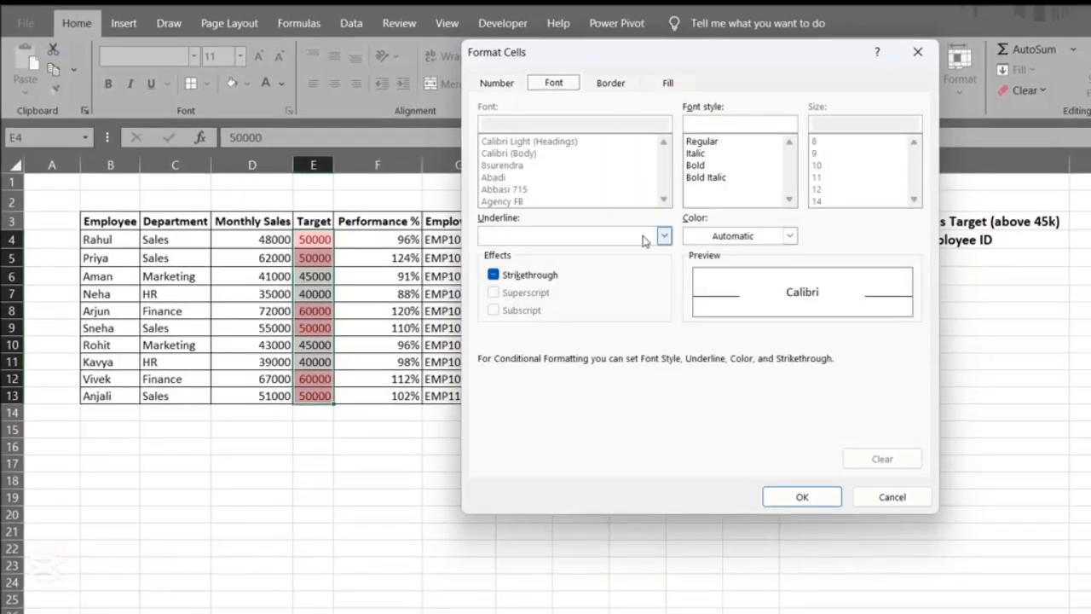
pyautogui.click(670, 84)
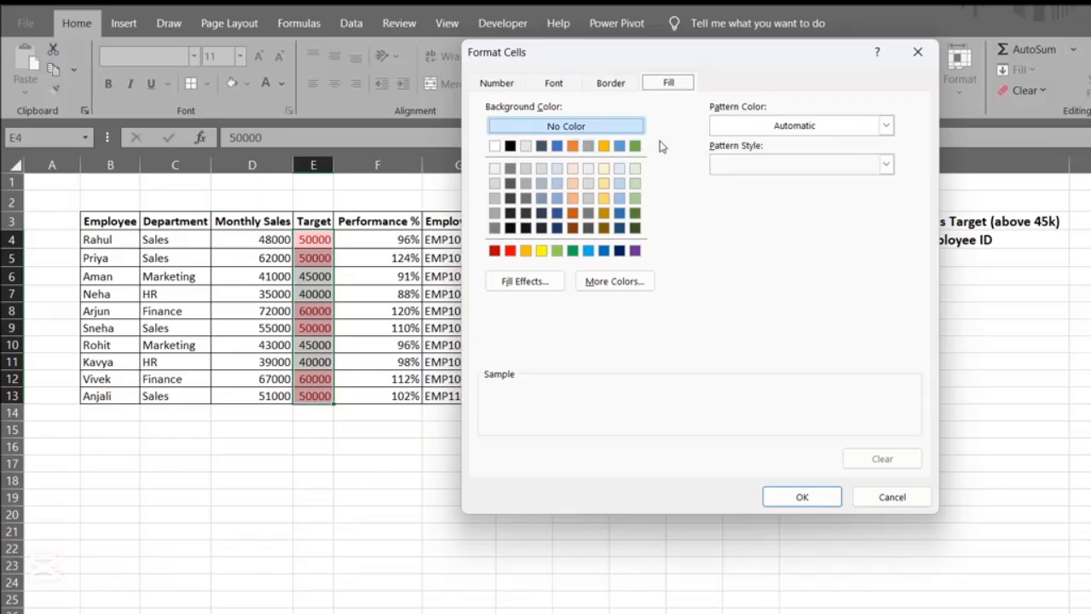
pyautogui.click(635, 147)
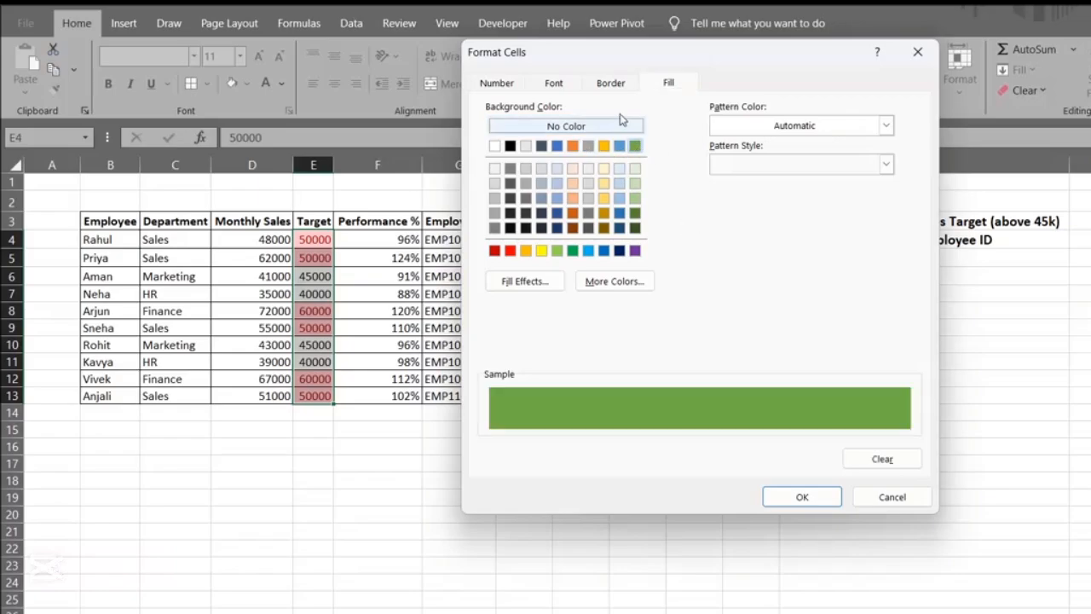
# Set the custom format's font color to white and apply the Greater Than rule to the Target values
pyautogui.click(554, 83)
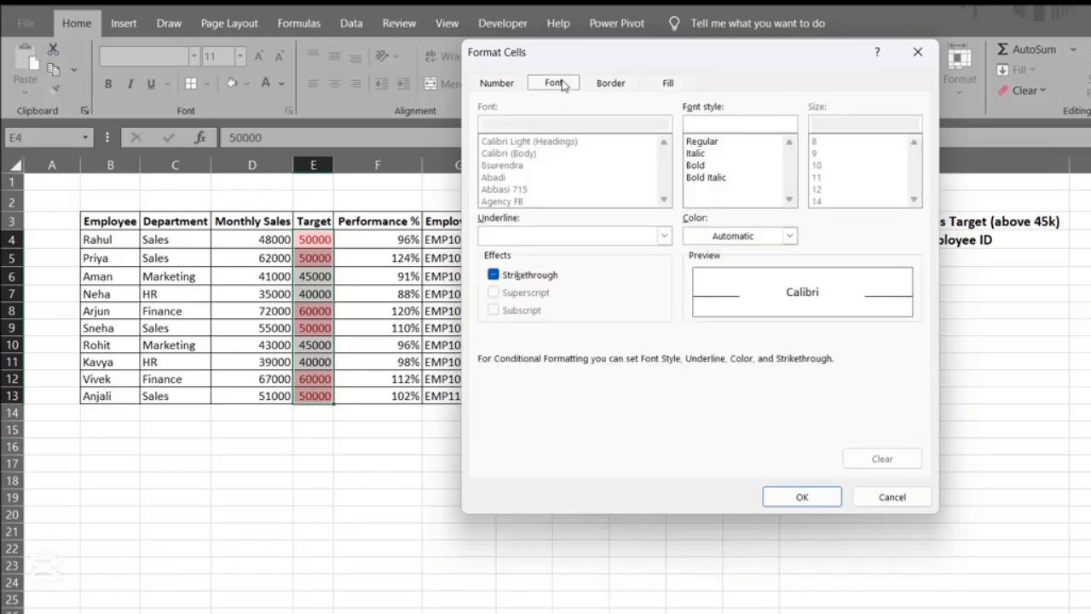
pyautogui.click(752, 239)
pyautogui.click(696, 299)
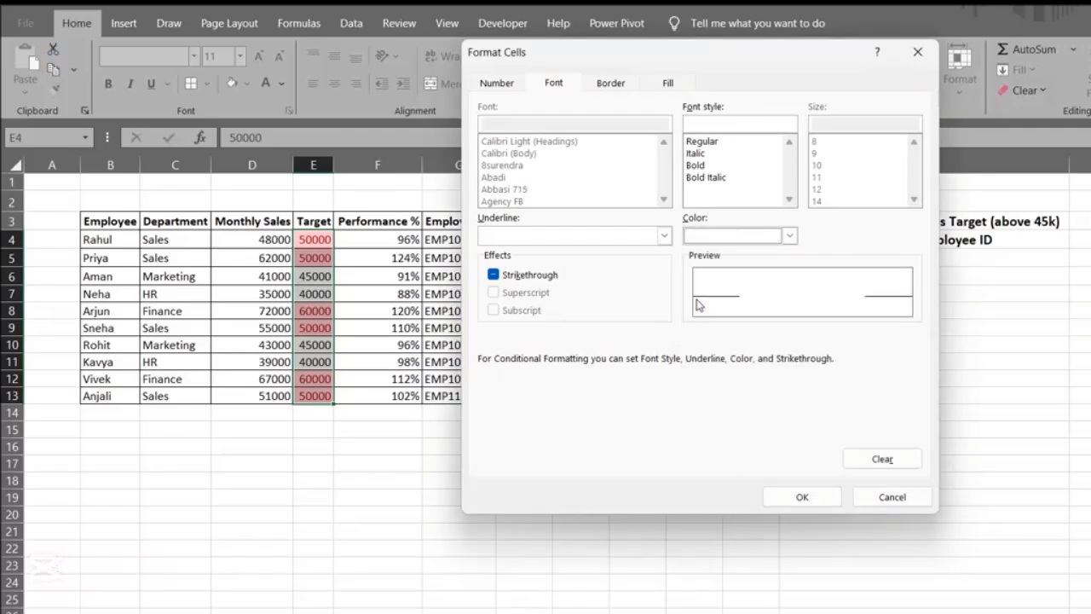
pyautogui.click(803, 497)
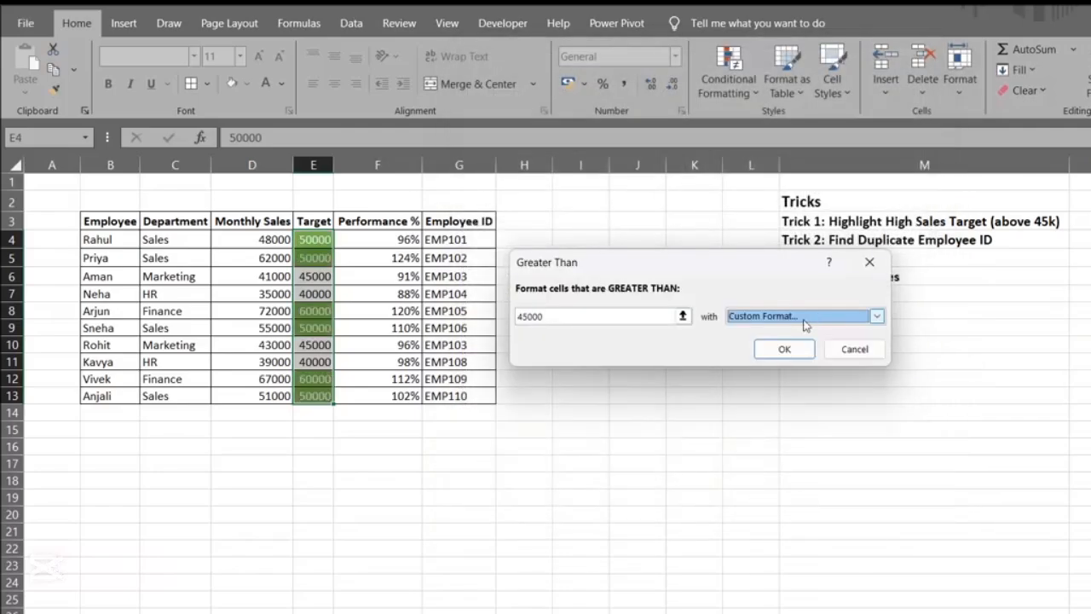
pyautogui.click(783, 350)
pyautogui.click(366, 344)
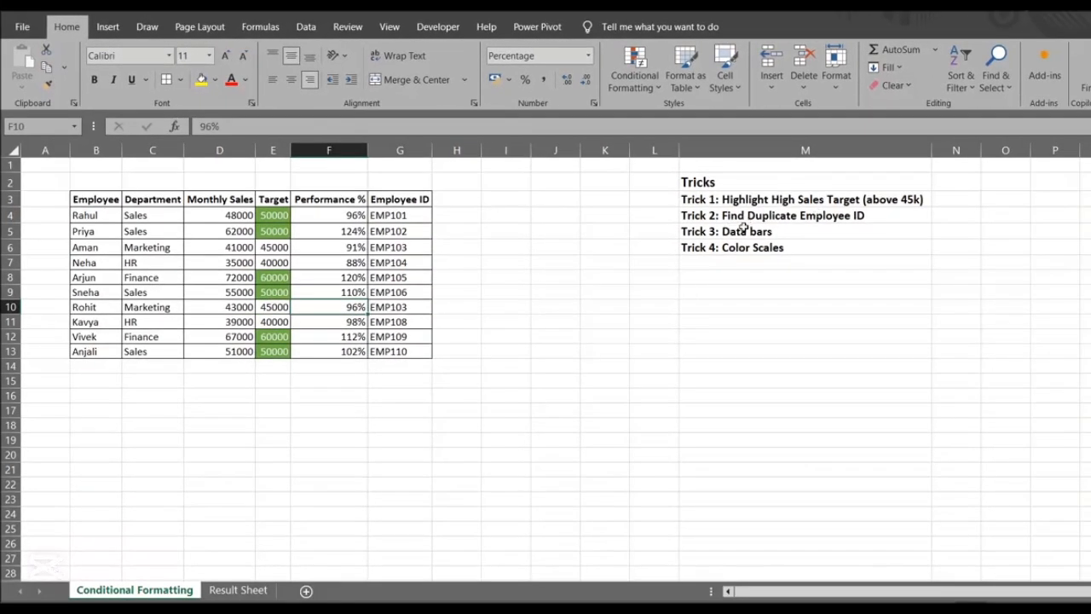
# Fill the Trick 1 cell M3 in the tricks list with yellow
pyautogui.click(744, 228)
pyautogui.click(786, 218)
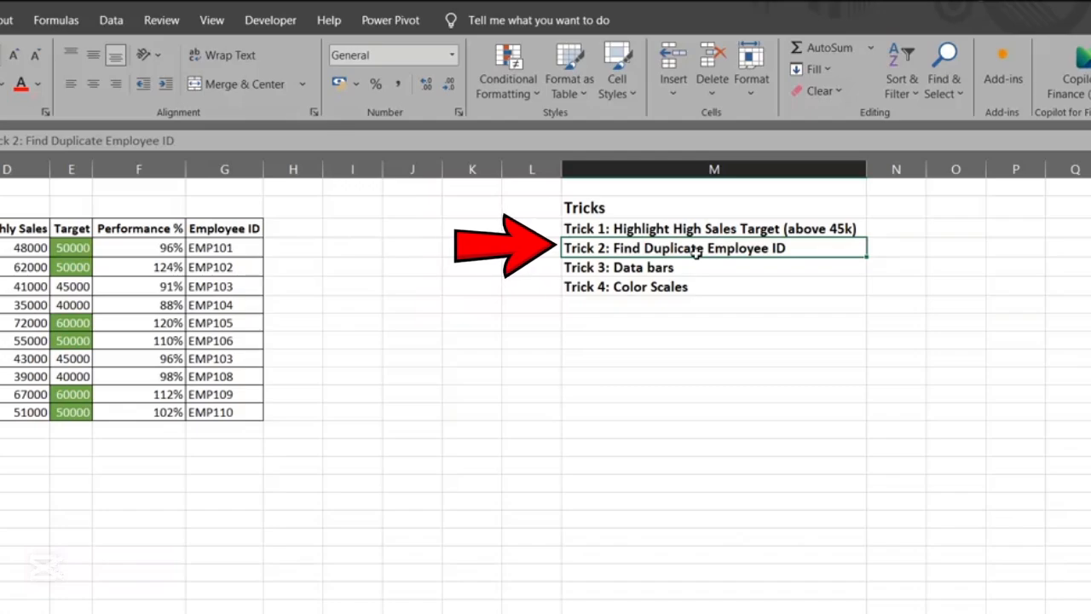
pyautogui.click(702, 225)
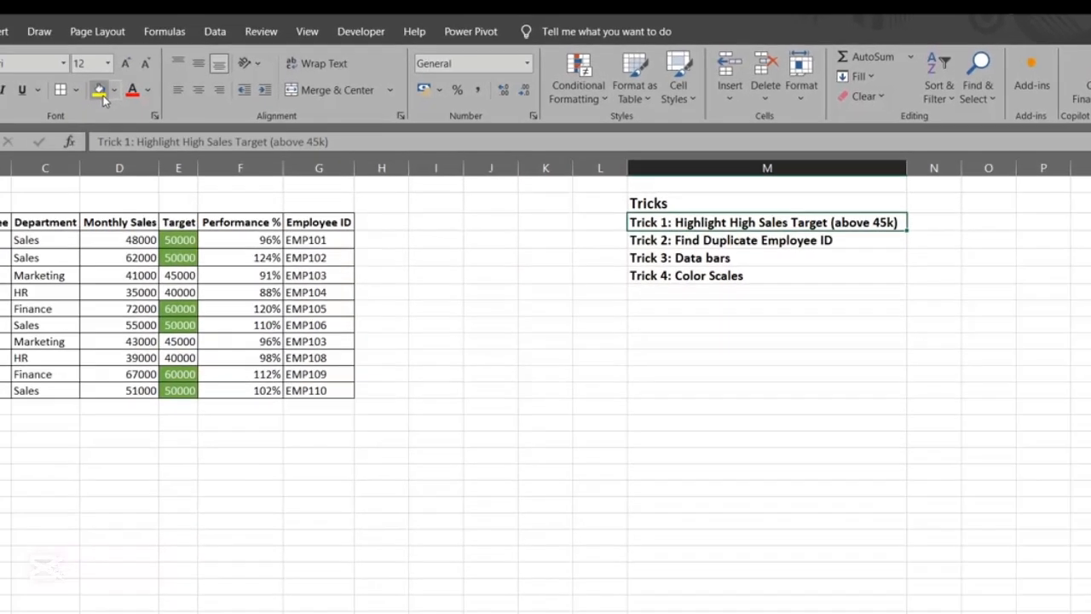
pyautogui.click(101, 92)
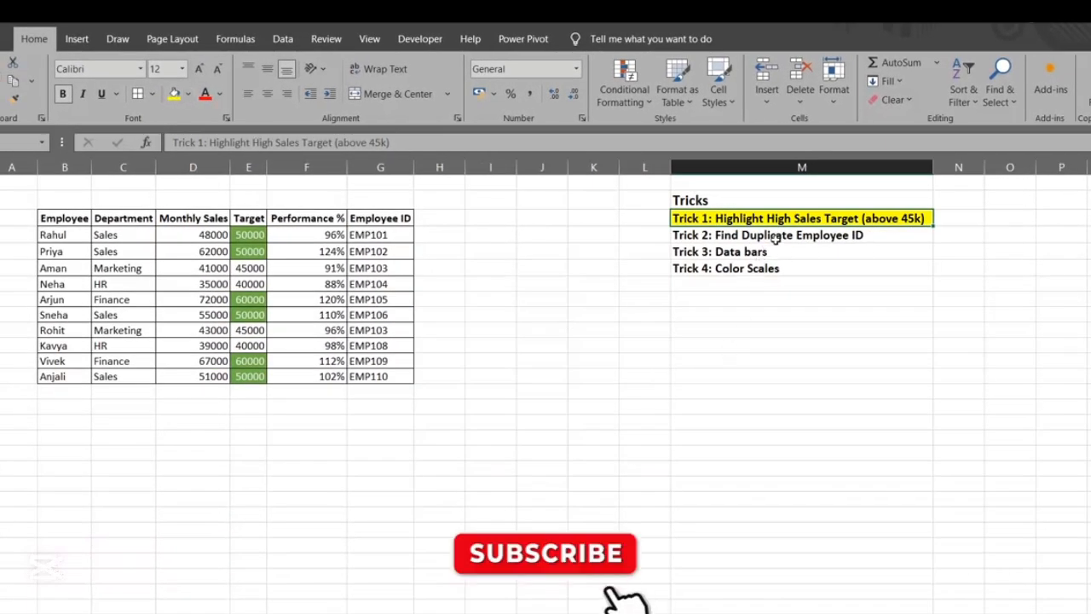
# Highlight duplicate values in the Employee ID cells G4:G13 with Light Red Fill with Dark Red Text
pyautogui.click(708, 236)
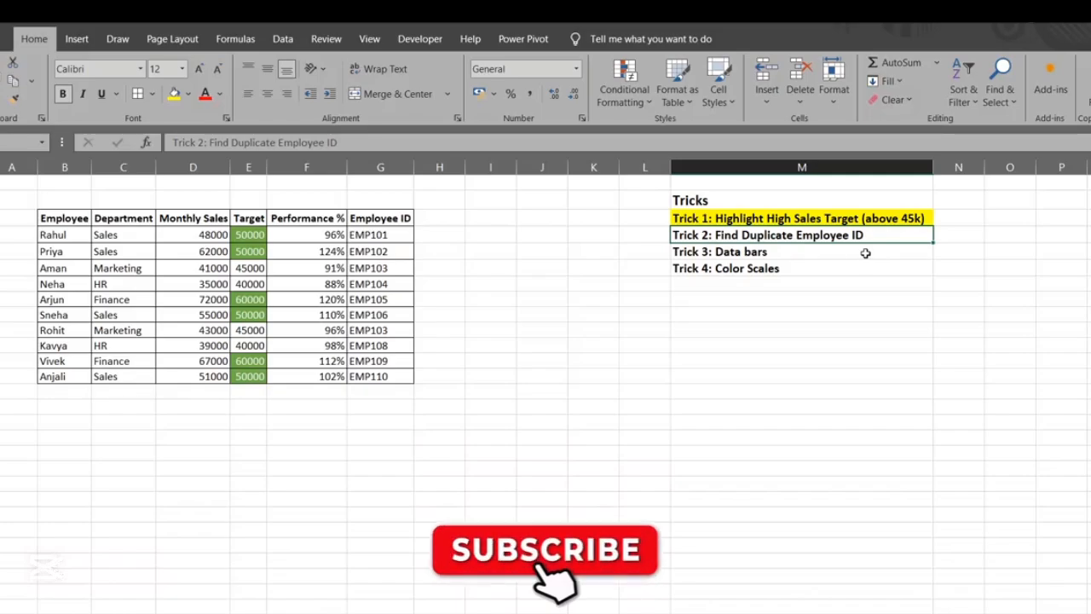
pyautogui.click(395, 240)
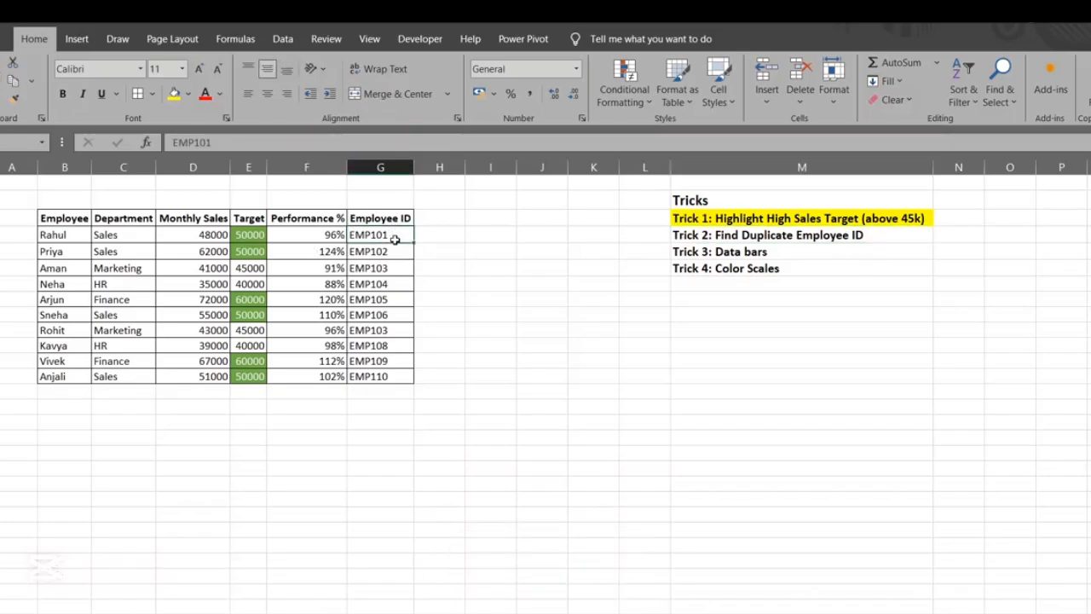
pyautogui.moveTo(395, 240); pyautogui.dragTo(395, 376)
pyautogui.click(614, 73)
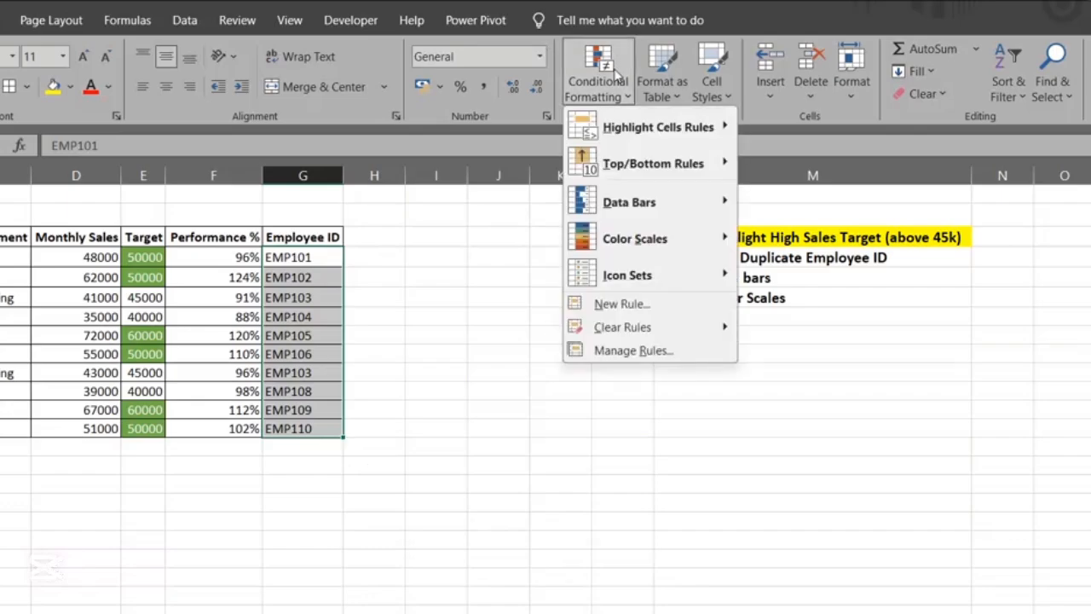
pyautogui.moveTo(636, 125)
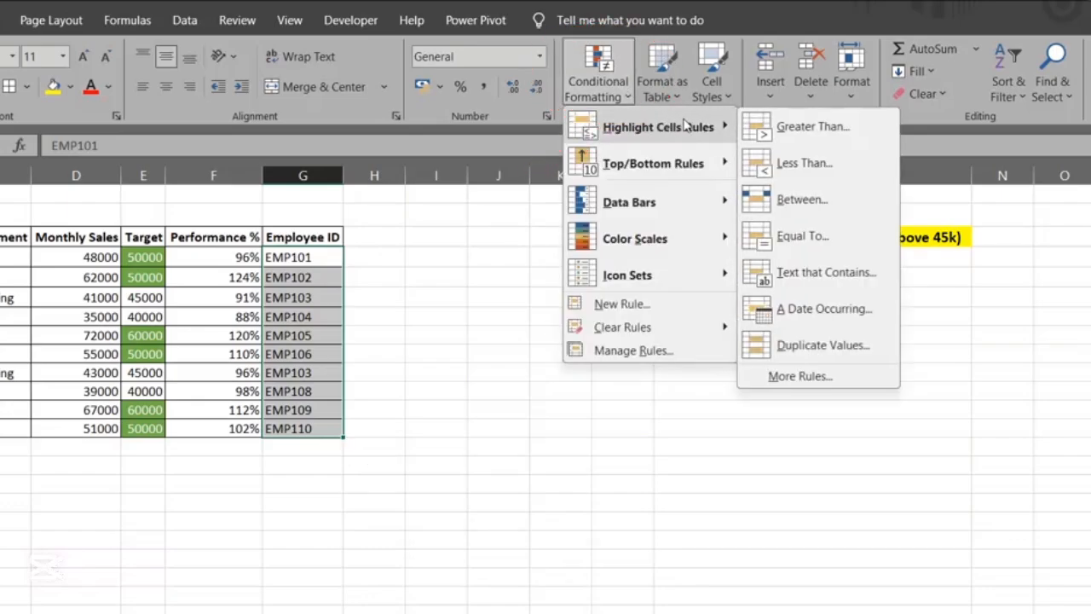
pyautogui.click(816, 345)
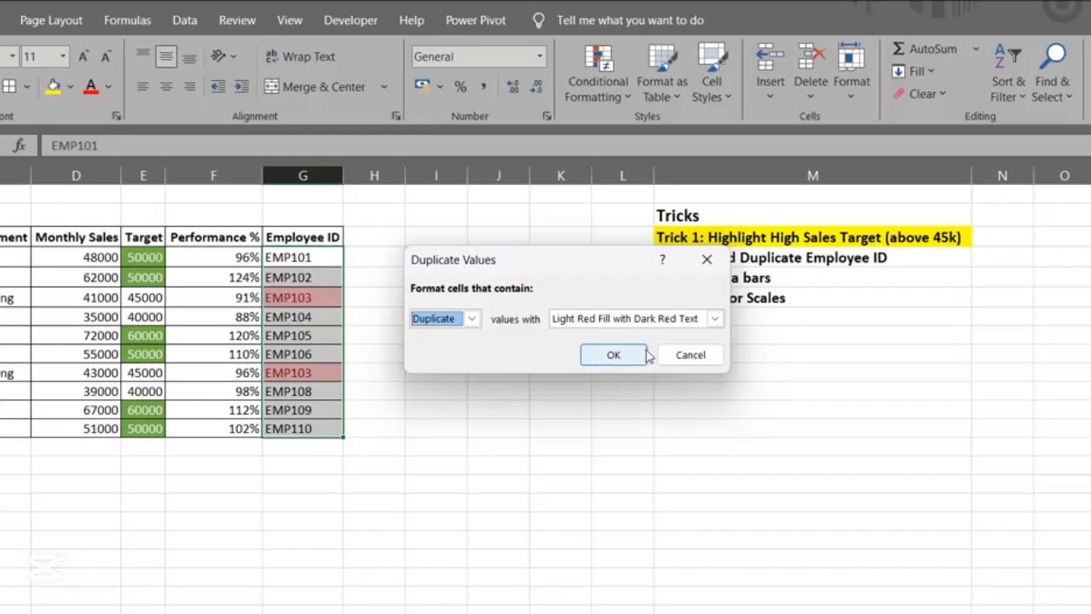
pyautogui.click(614, 355)
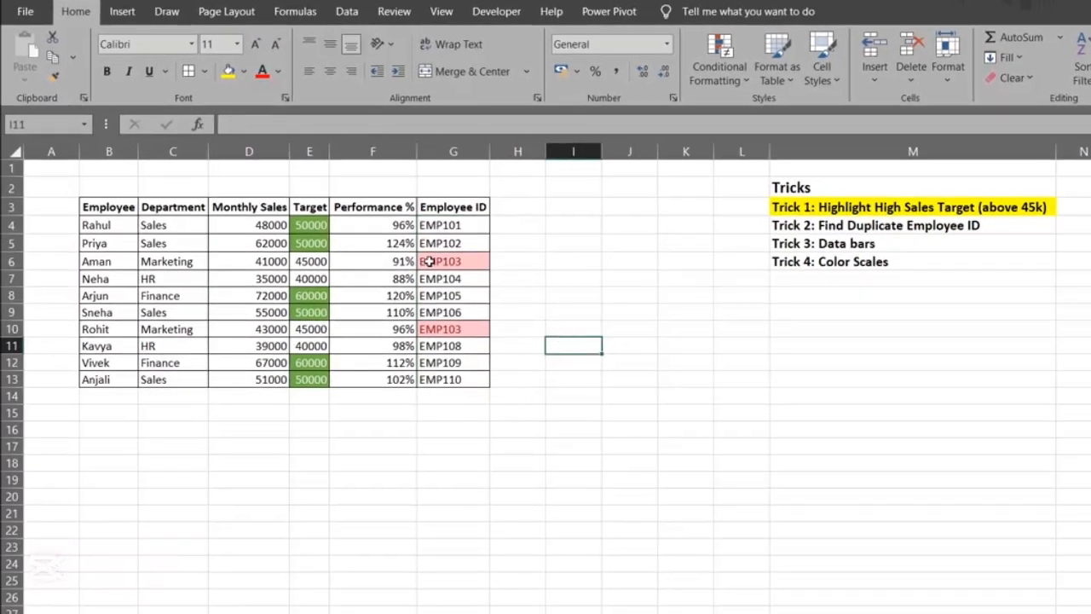
# Check the highlighted duplicate IDs and fill the Trick 2 cell M4 with yellow
pyautogui.click(440, 260)
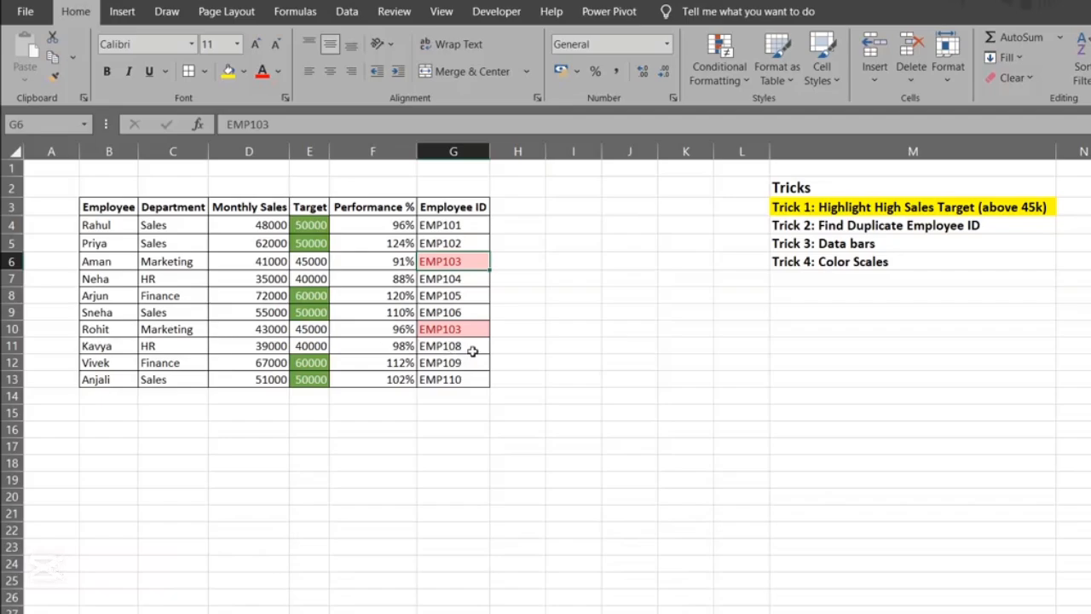
pyautogui.click(463, 291)
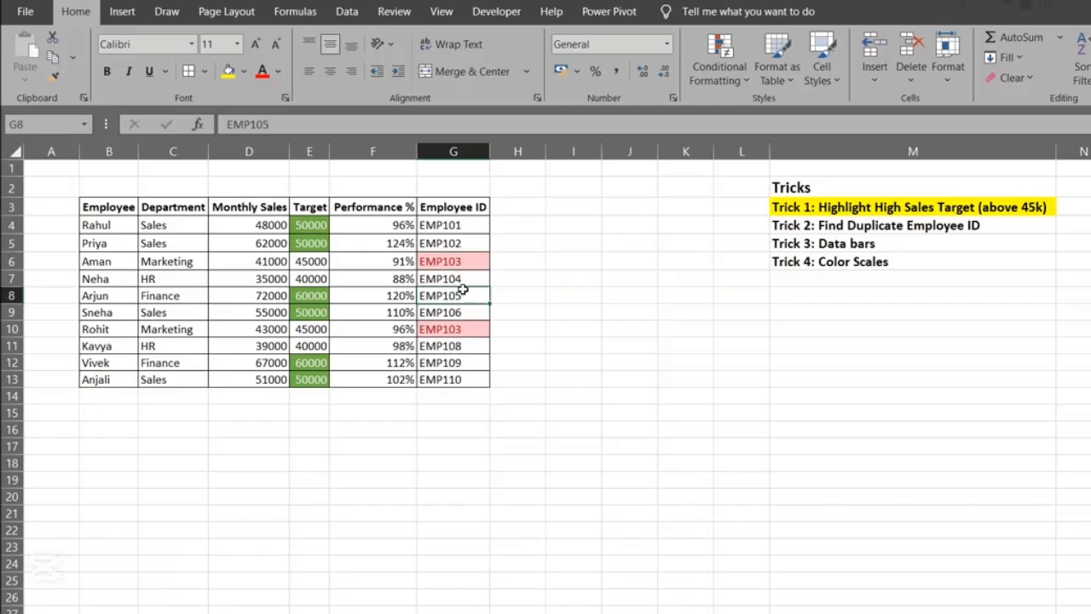
pyautogui.click(904, 225)
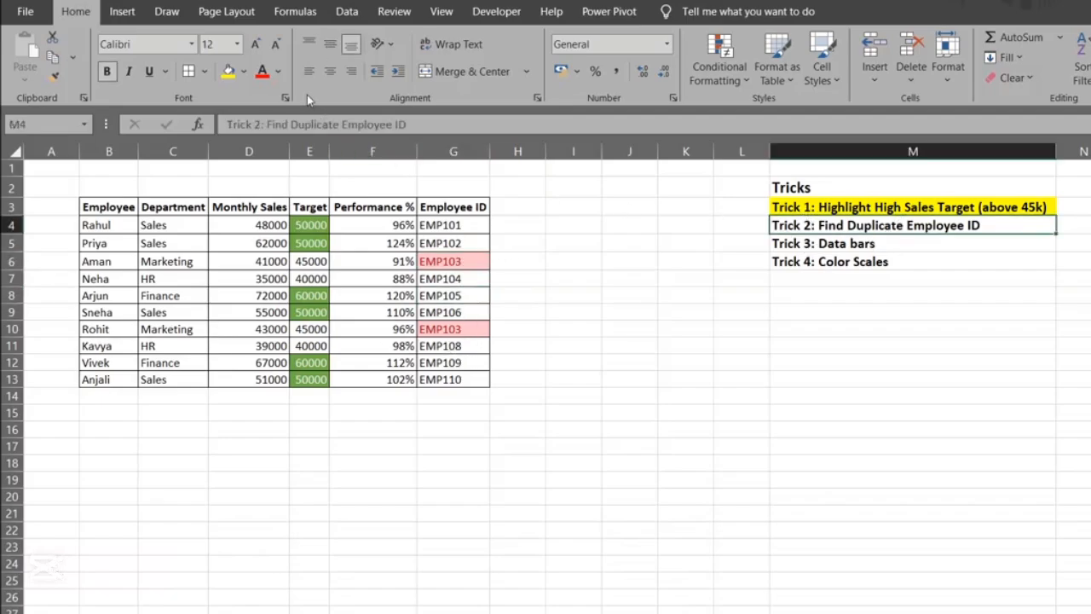
pyautogui.click(228, 73)
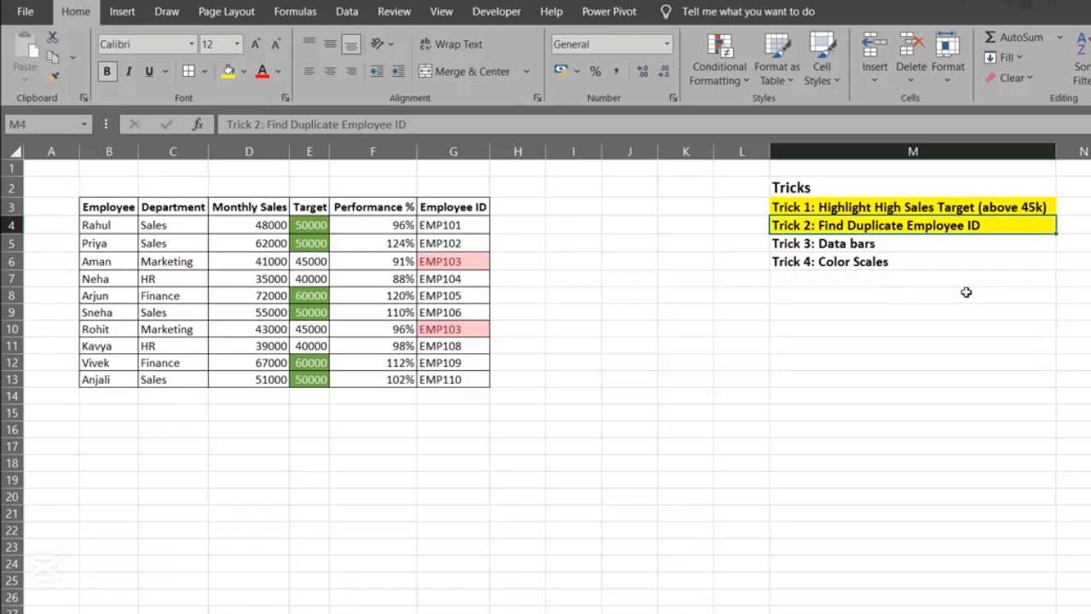
# Apply orange gradient-fill data bars to the Monthly Sales cells D4:D13
pyautogui.click(953, 247)
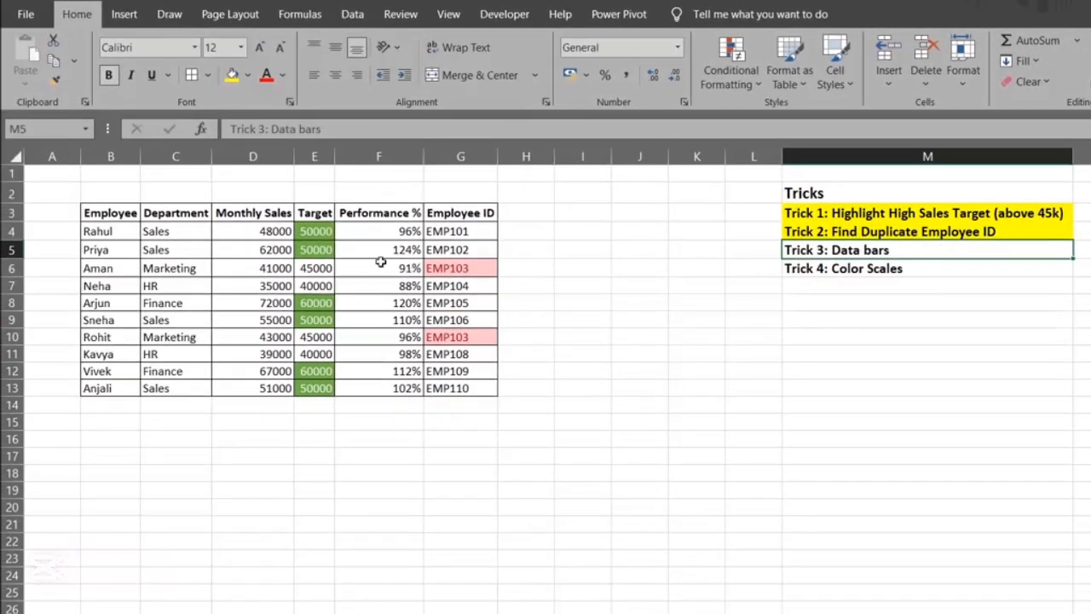
pyautogui.click(68, 260)
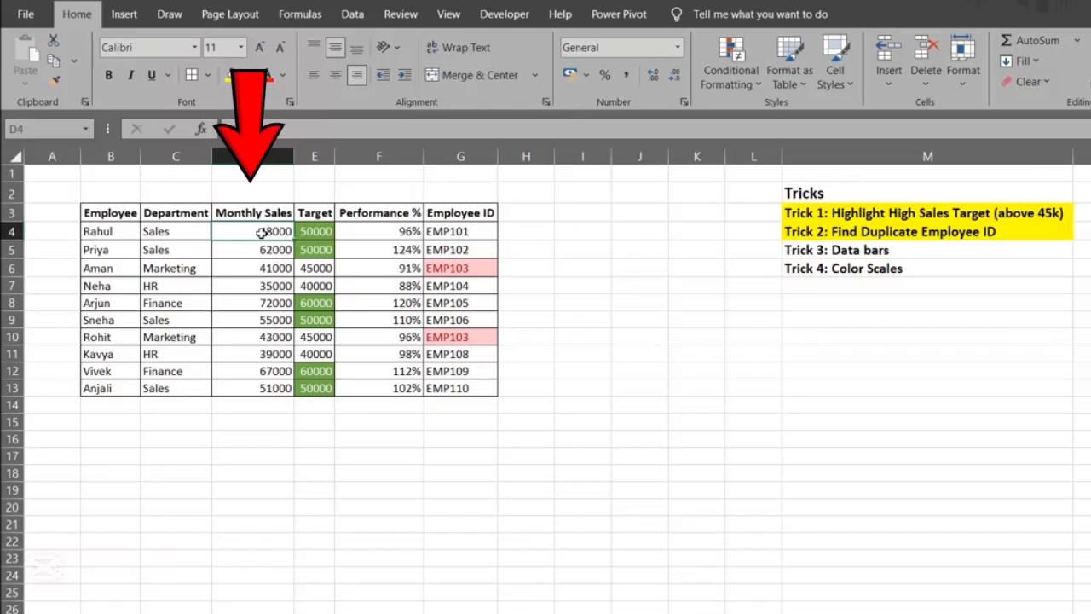
pyautogui.hotkey('ctrl', 'shift', 'Down')
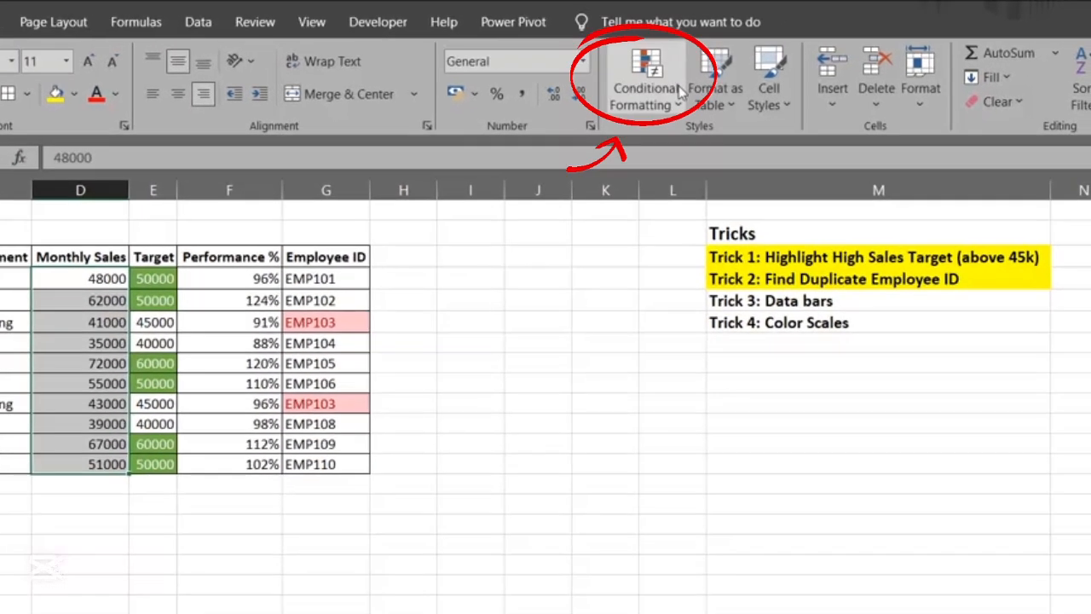
pyautogui.click(730, 70)
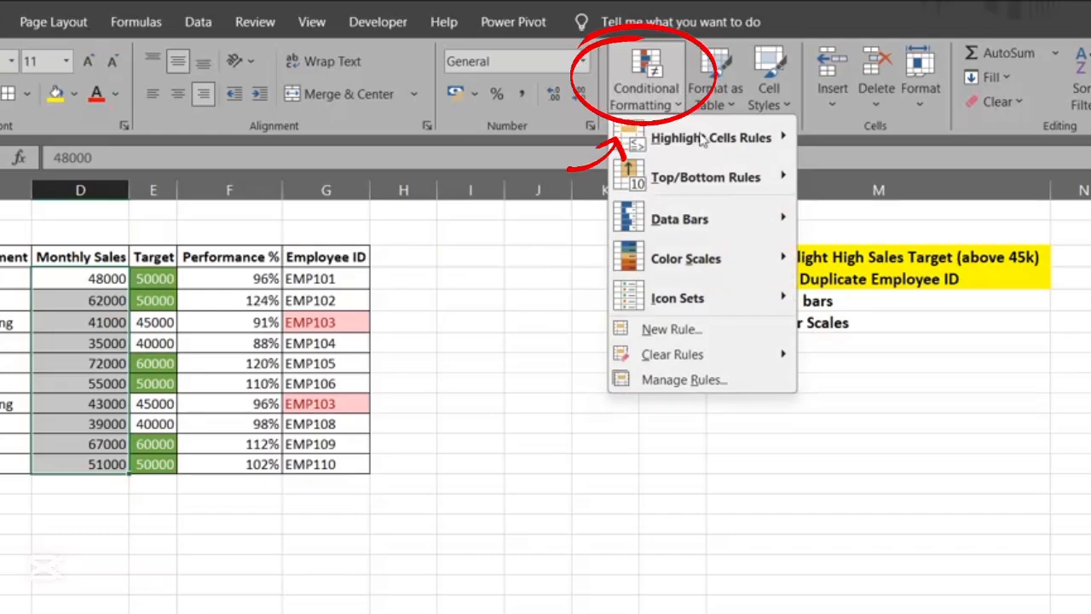
pyautogui.moveTo(726, 150)
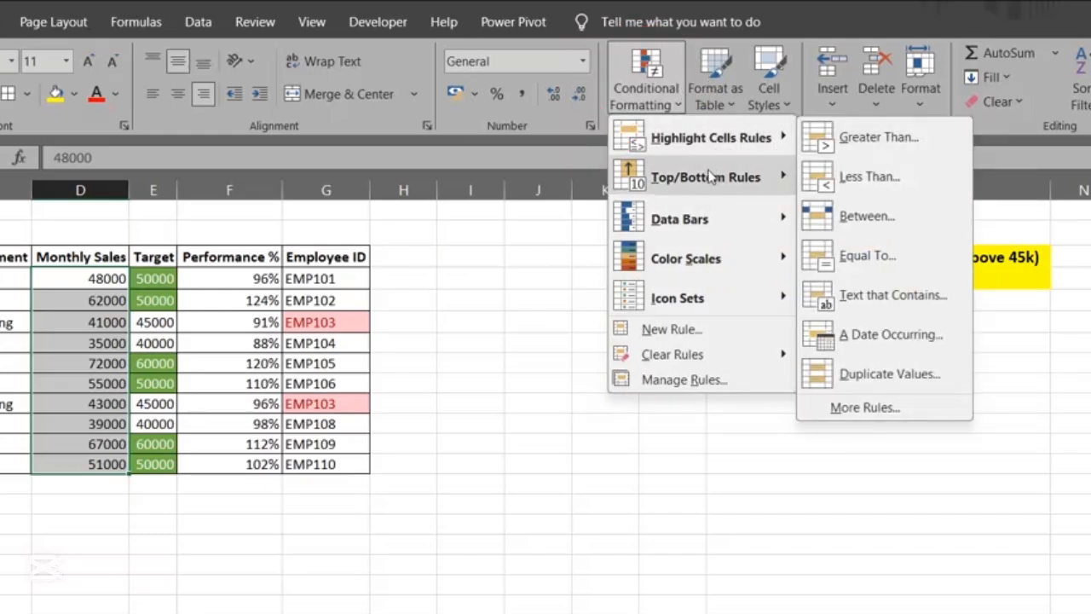
pyautogui.moveTo(705, 234)
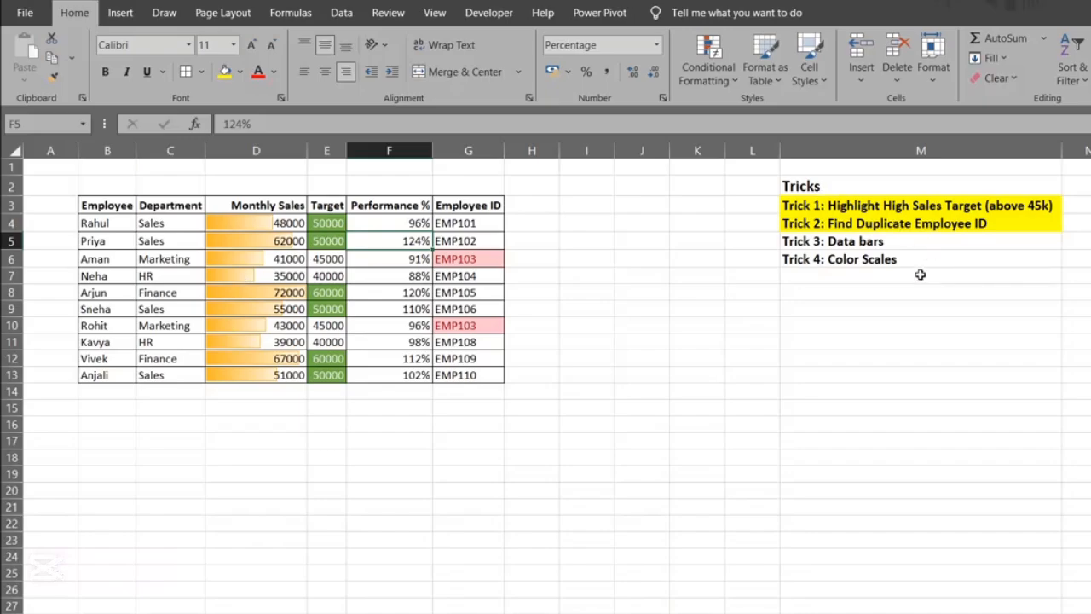
# Fill the Trick 3 cell M5 in the tricks list with yellow
pyautogui.click(862, 242)
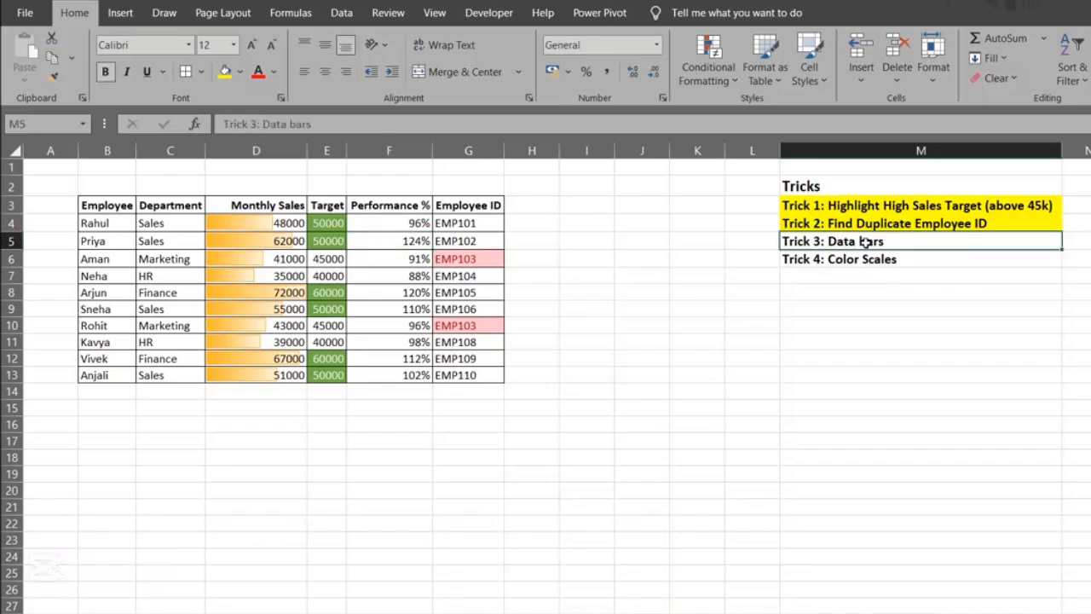
pyautogui.click(226, 72)
pyautogui.click(823, 259)
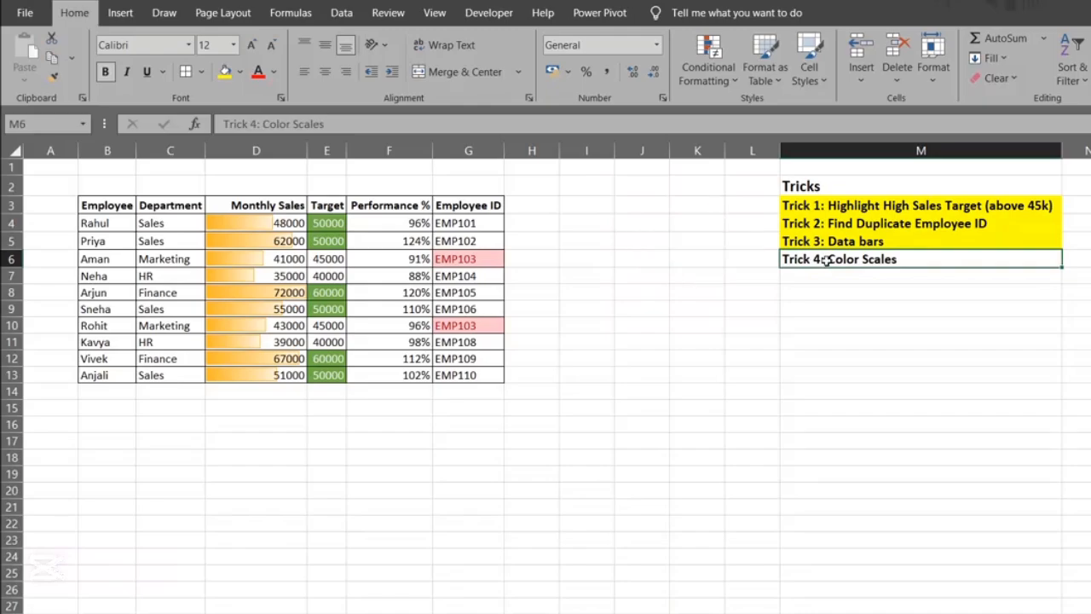
# Apply the Green - Yellow - Red Color Scale to the Performance % cells F4:F13
pyautogui.click(380, 229)
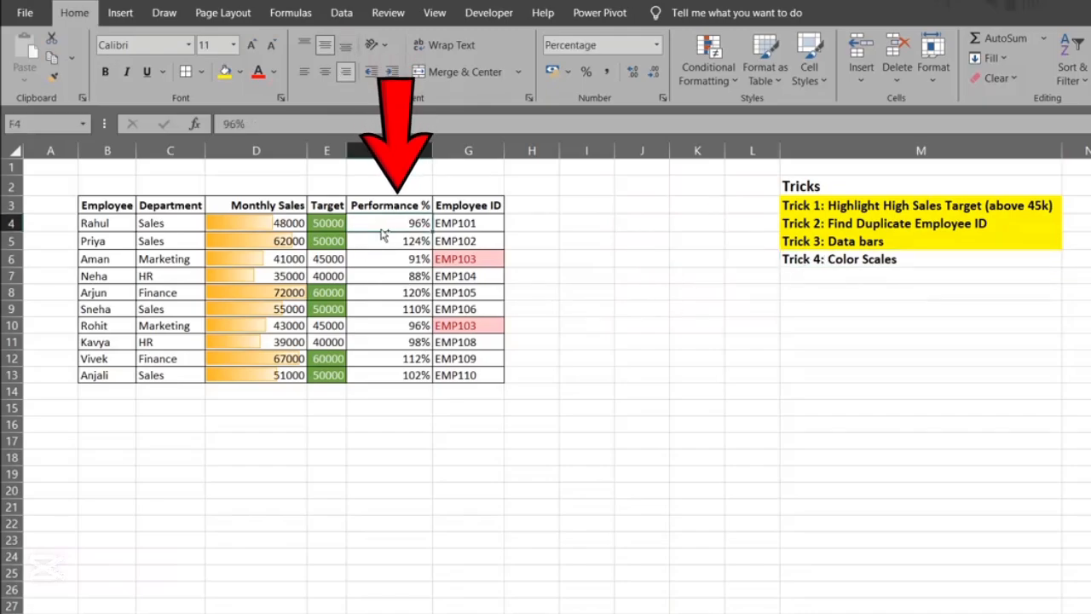
pyautogui.hotkey('ctrl', 'shift', 'Down')
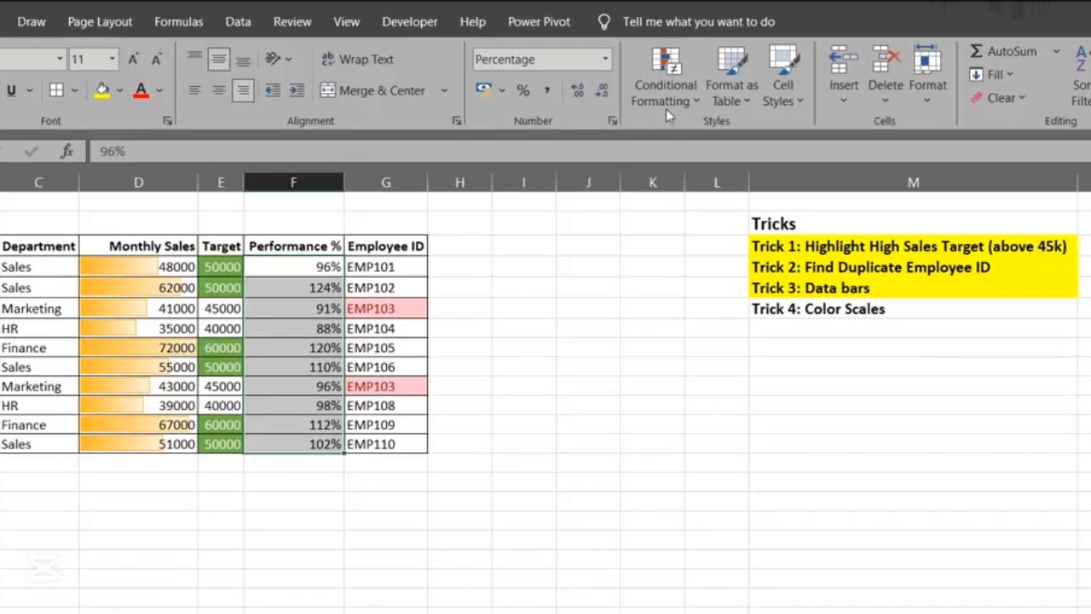
pyautogui.click(708, 69)
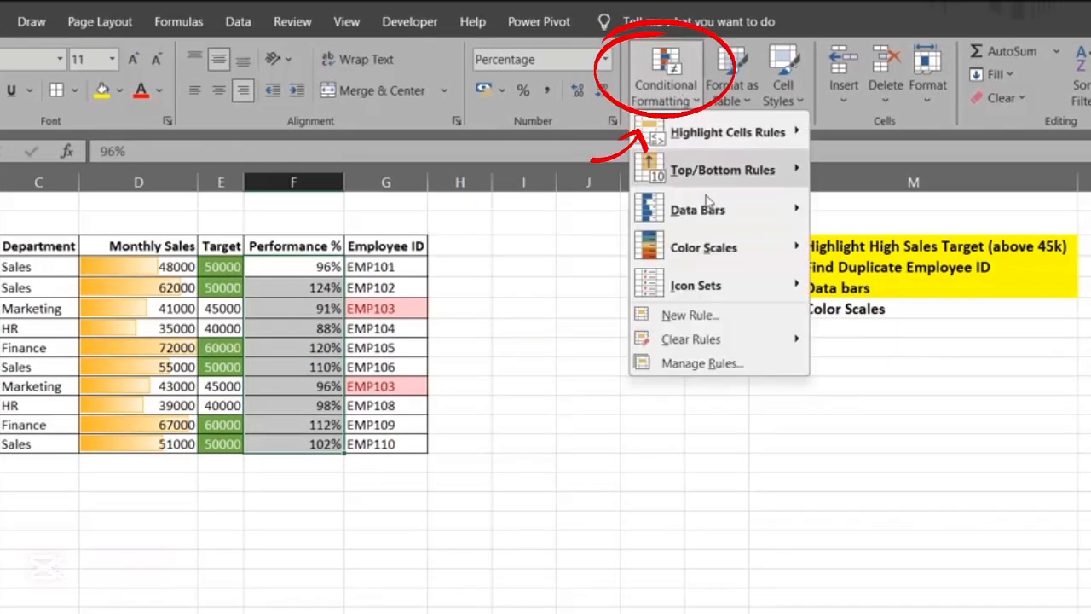
pyautogui.moveTo(726, 245)
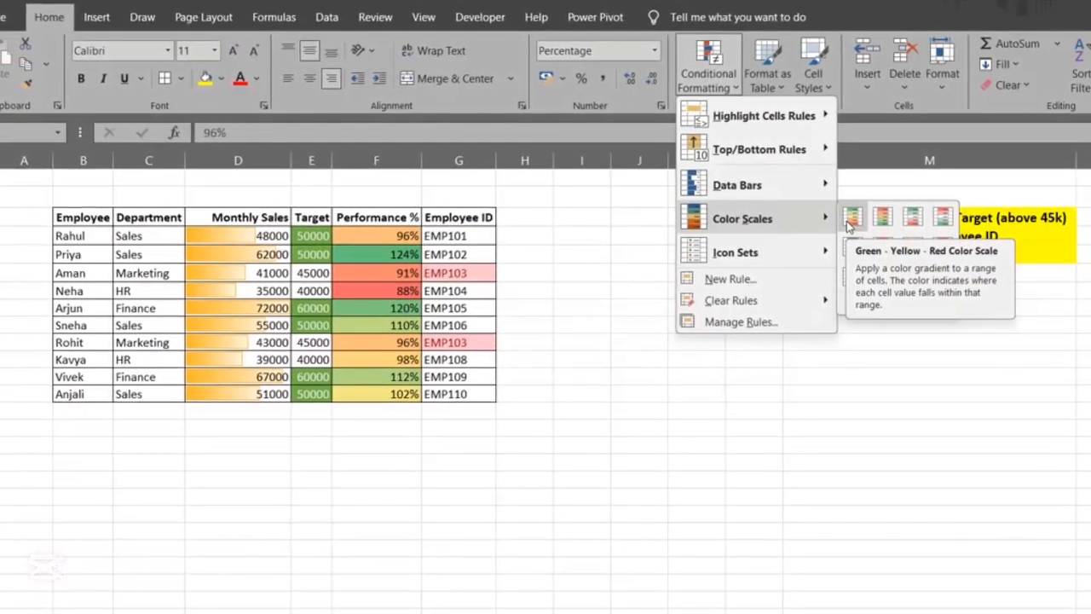
pyautogui.click(850, 220)
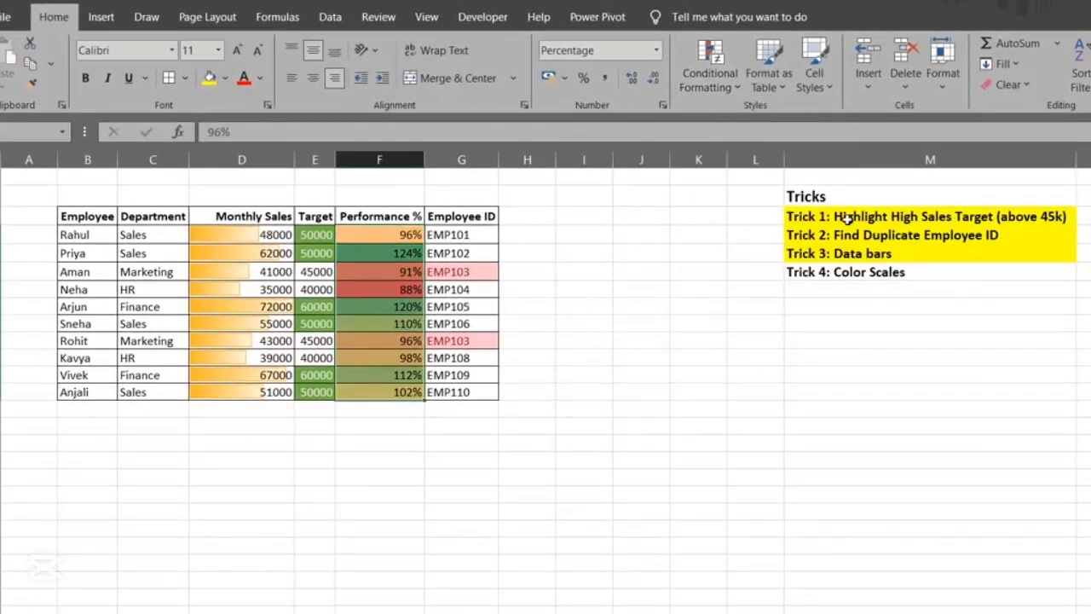
pyautogui.click(383, 271)
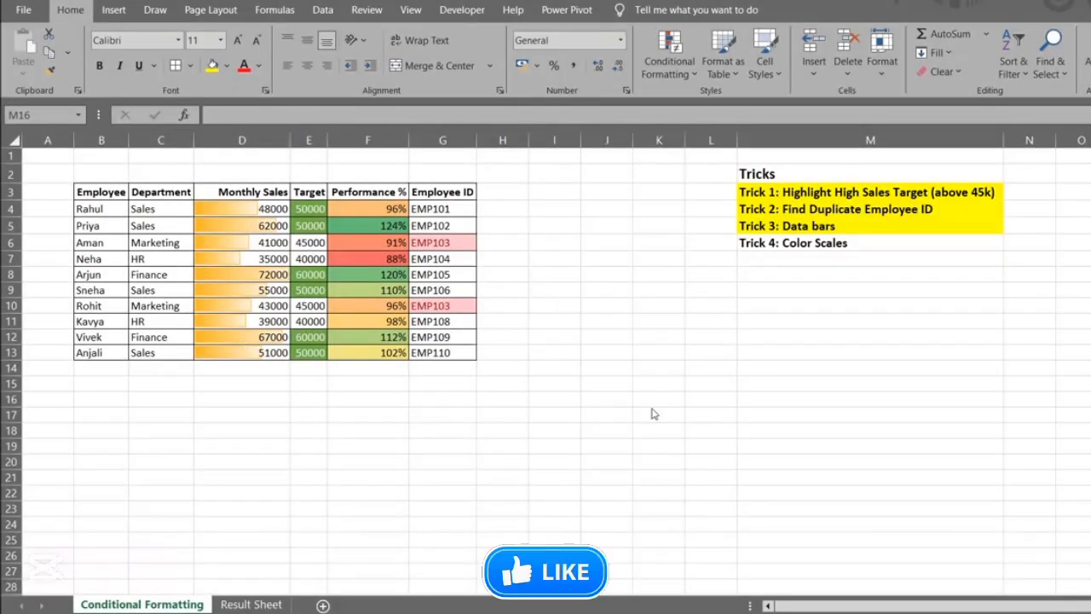
# Fill the Trick 4 cell M6 with yellow and review the color scale in the Performance % column
pyautogui.click(809, 243)
pyautogui.click(215, 66)
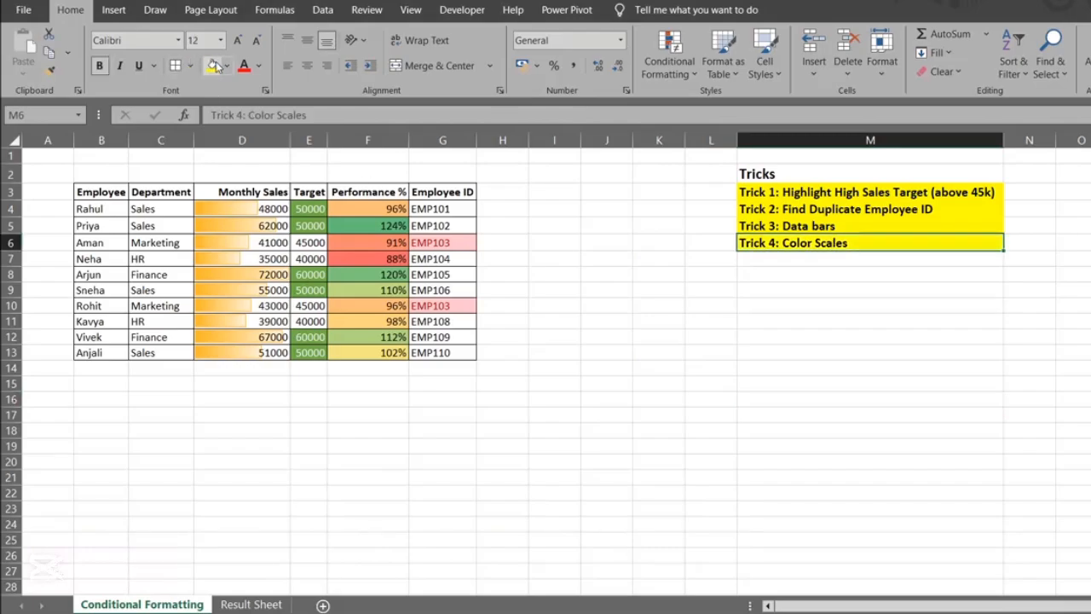
pyautogui.click(386, 338)
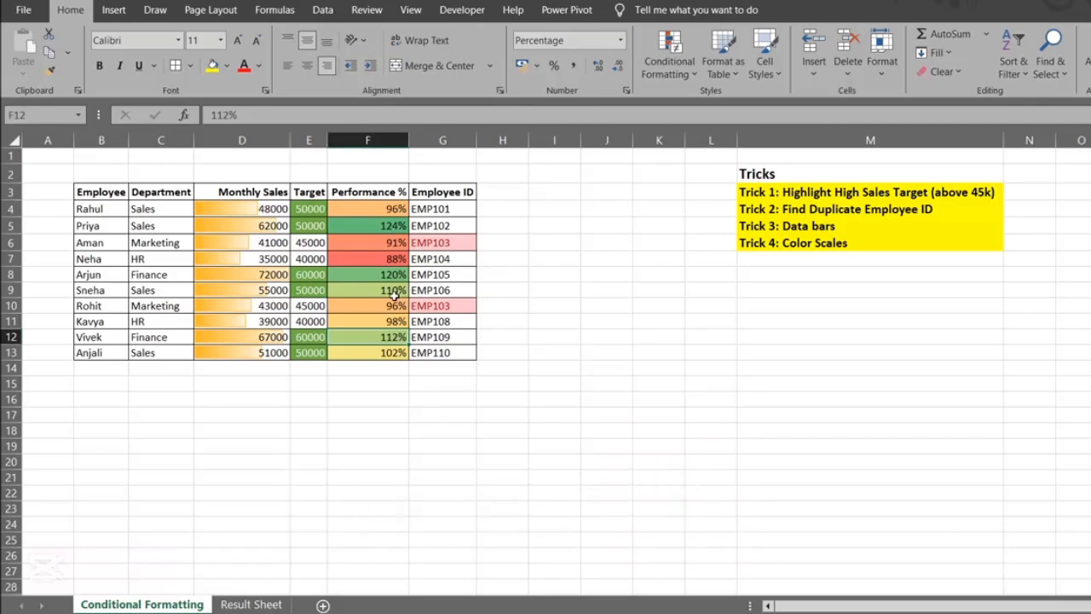
pyautogui.click(370, 221)
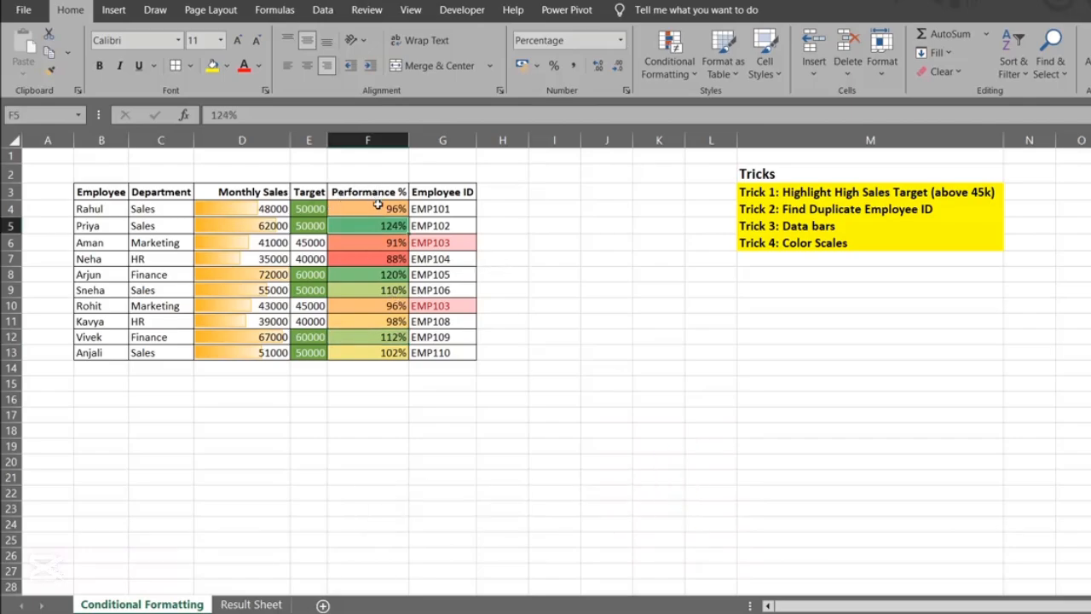
# Open the Cell Value > 45000 rule of the Target cells E4:E13 for editing through the Conditional Formatting Rules Manager
pyautogui.click(309, 207)
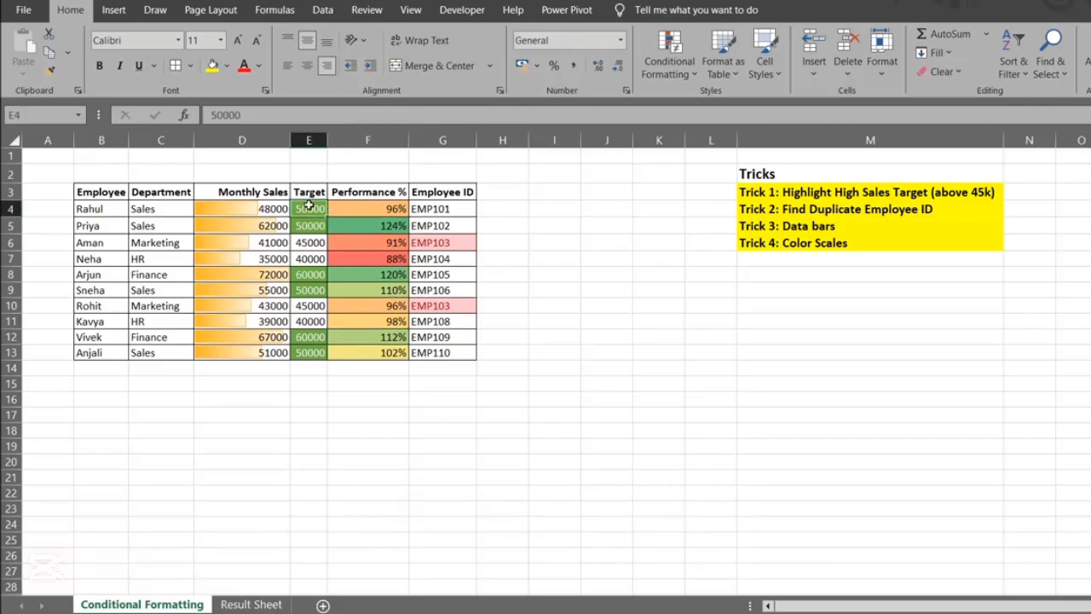
pyautogui.hotkey('ctrl', 'shift', 'Down')
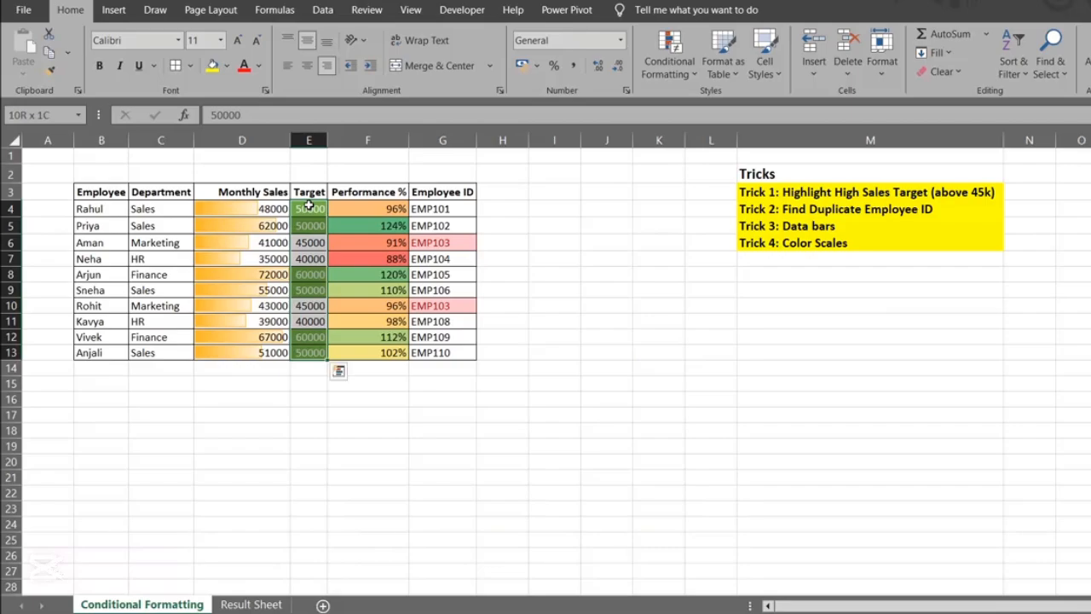
pyautogui.click(672, 74)
pyautogui.moveTo(673, 268)
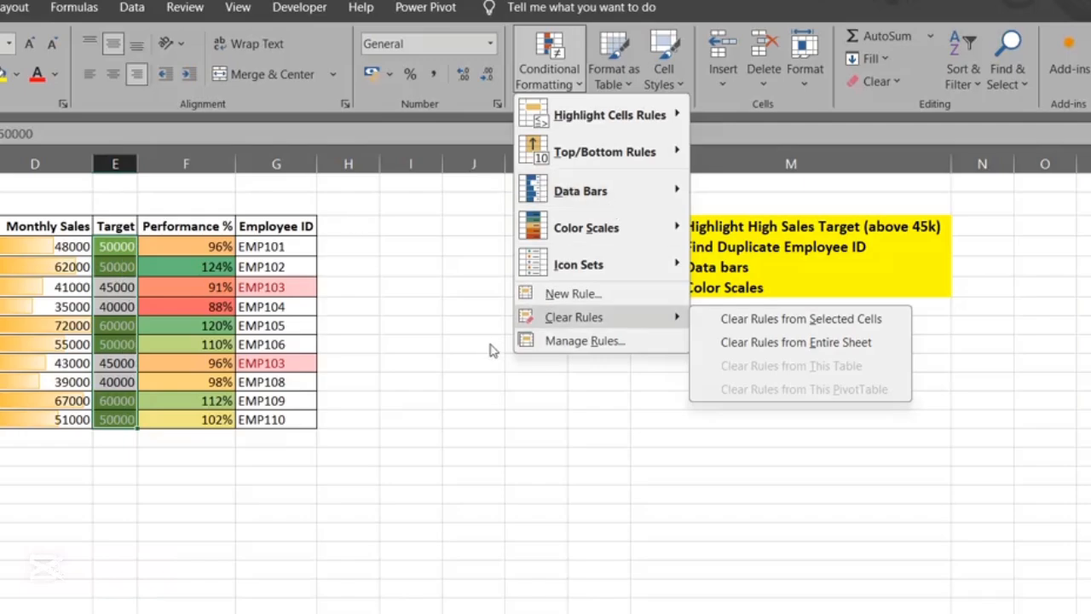
pyautogui.moveTo(641, 316)
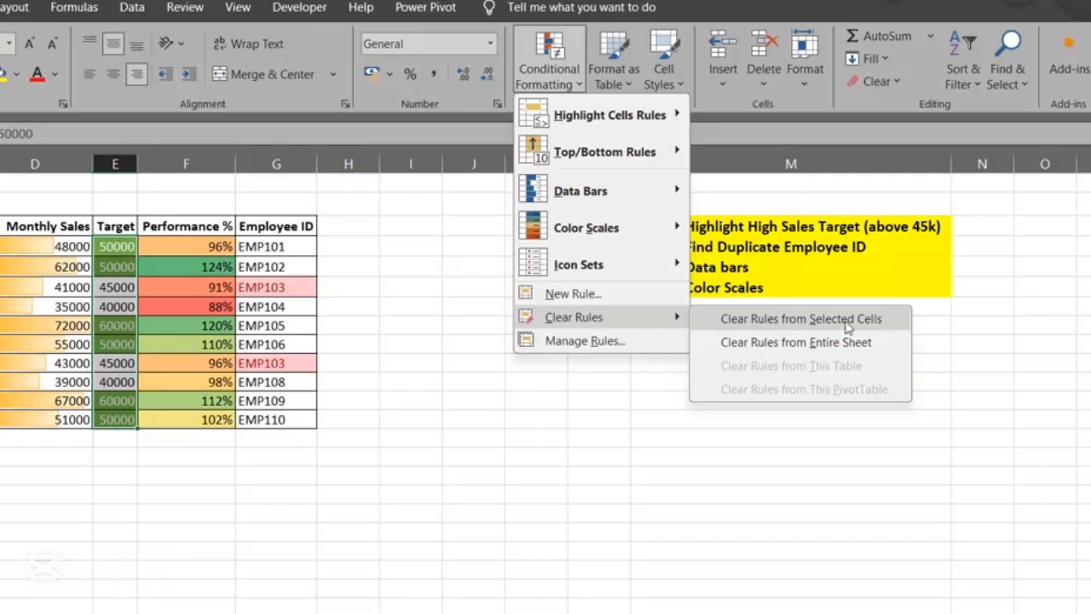
pyautogui.click(593, 341)
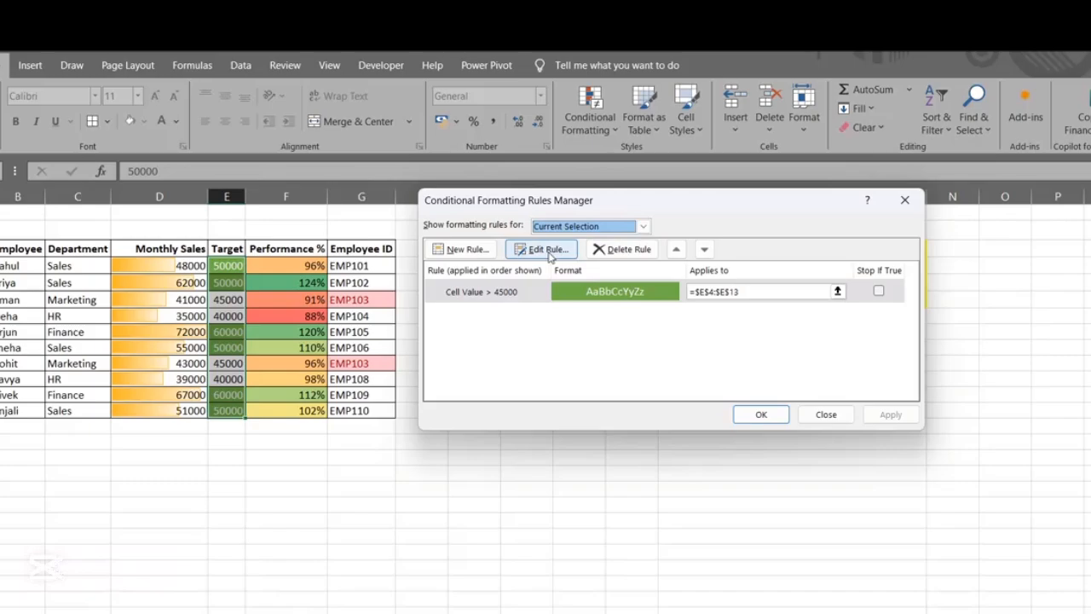
pyautogui.click(547, 249)
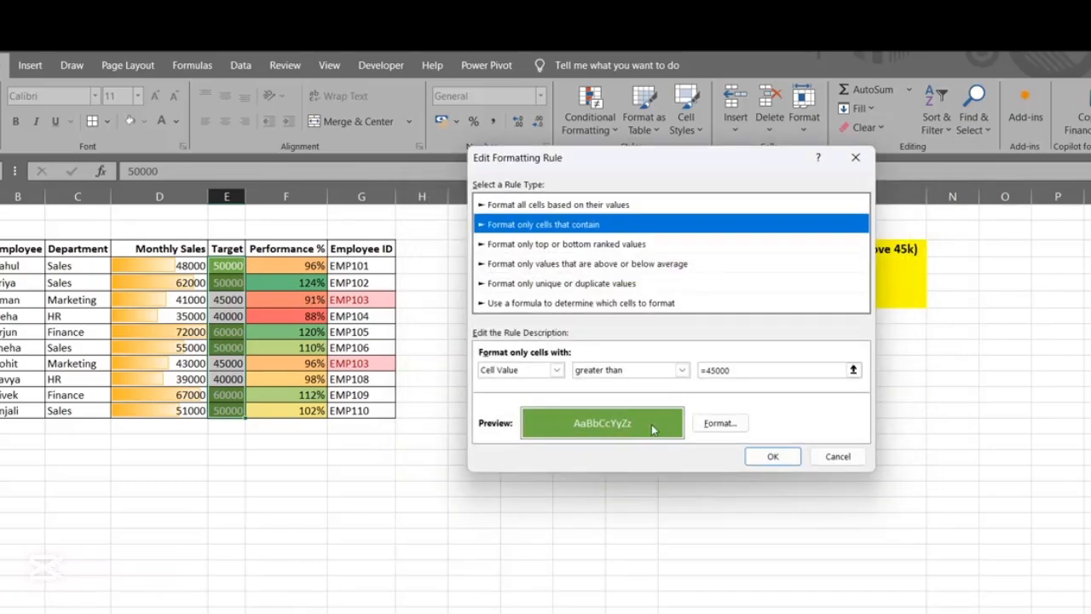
# Change the Target rule's fill color to blue, apply it and close the Rules Manager
pyautogui.click(721, 423)
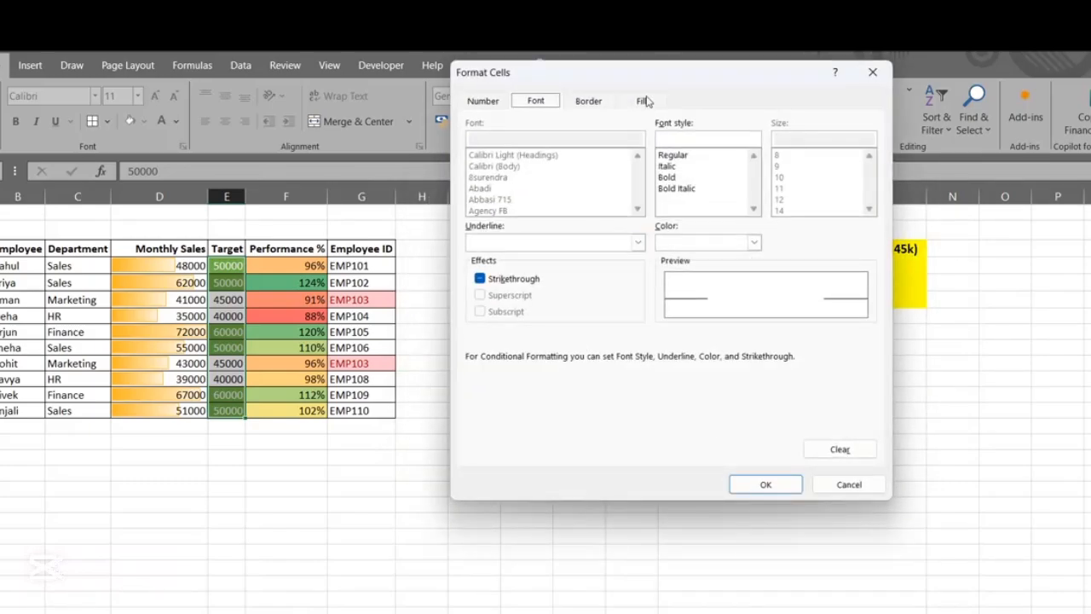
pyautogui.click(644, 101)
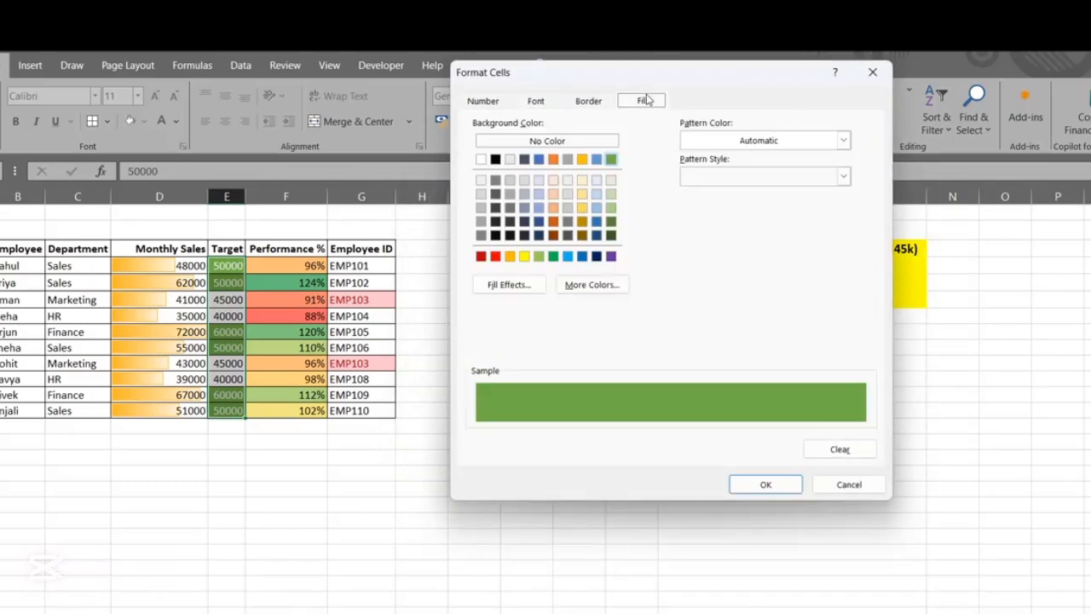
pyautogui.click(540, 160)
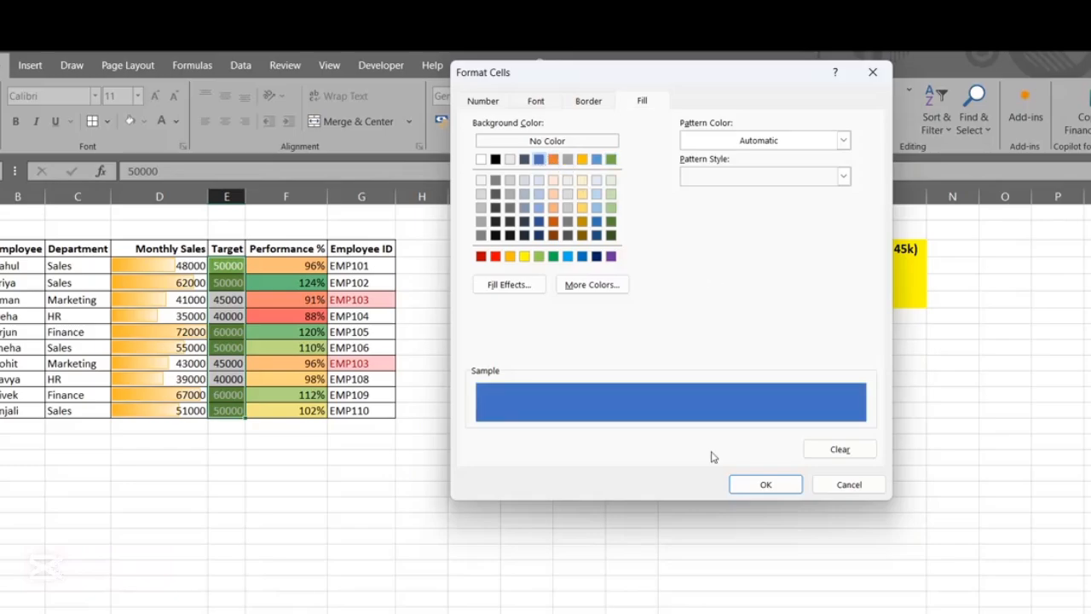
pyautogui.click(766, 484)
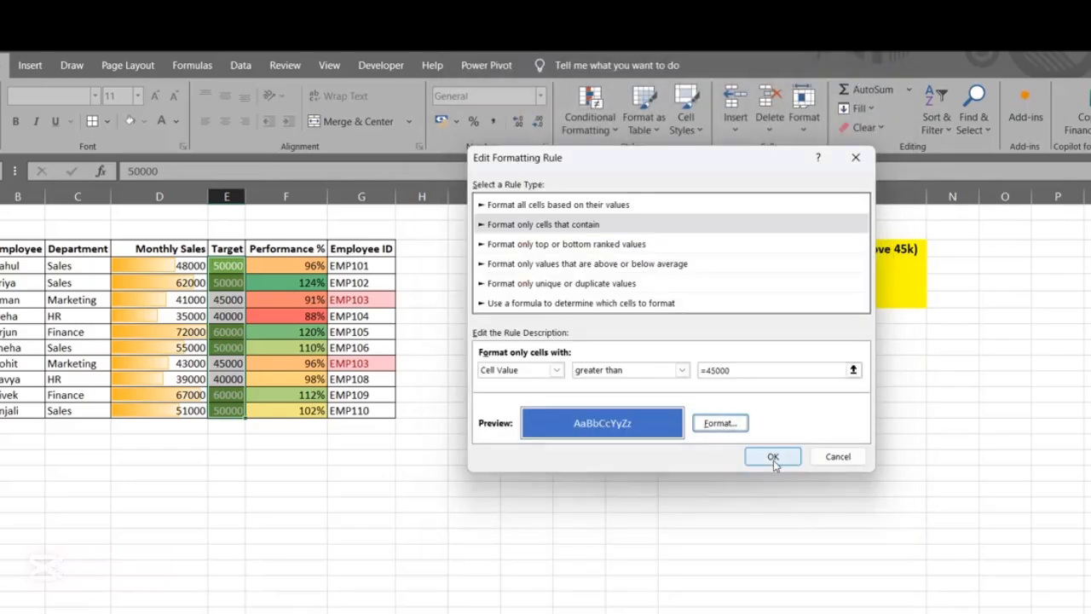
pyautogui.click(773, 457)
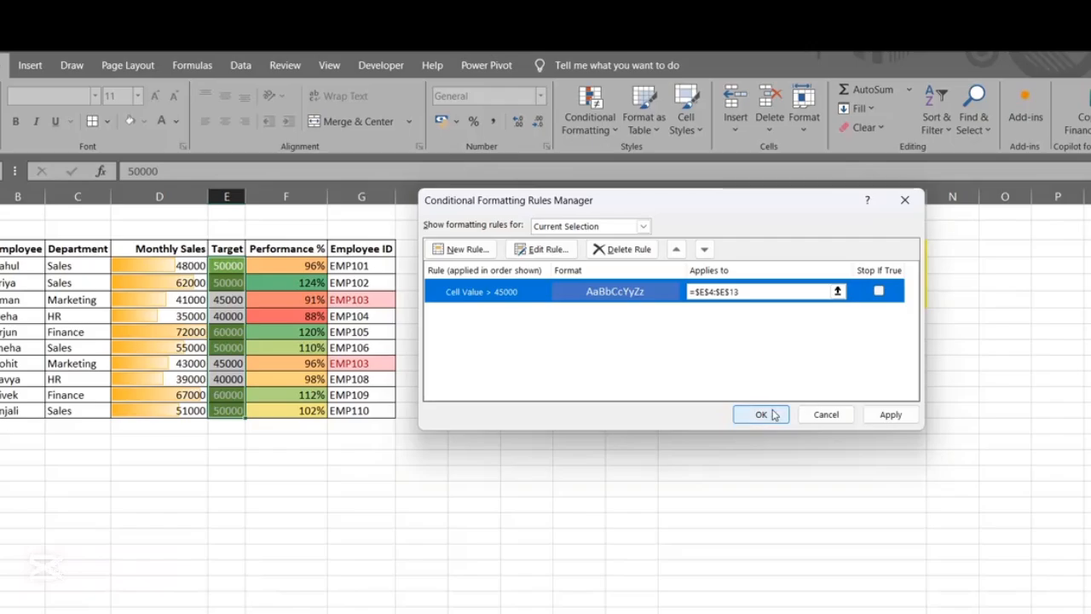
pyautogui.click(891, 414)
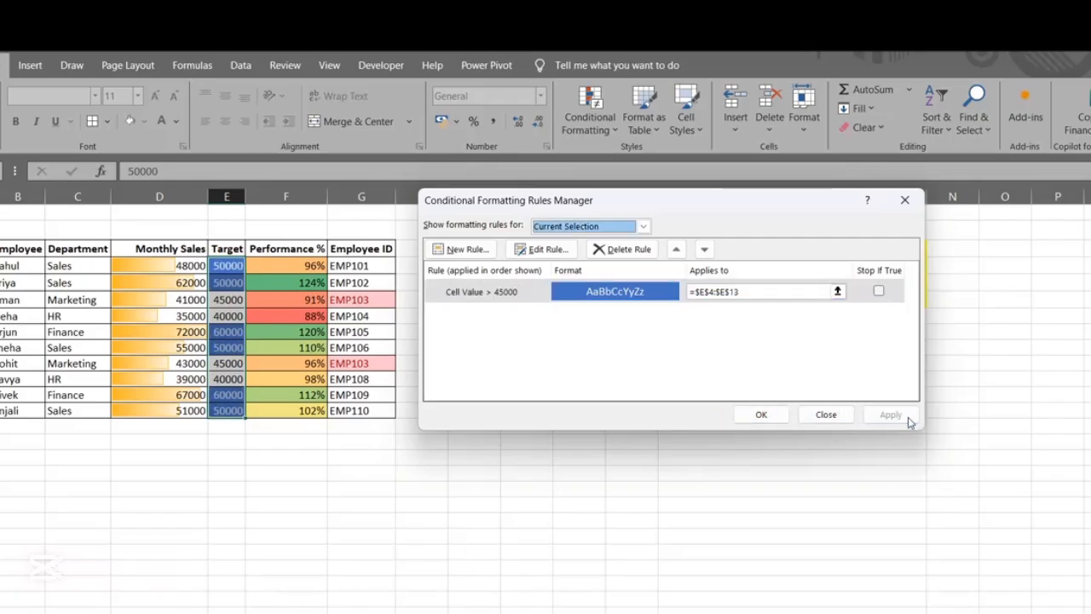
pyautogui.click(768, 415)
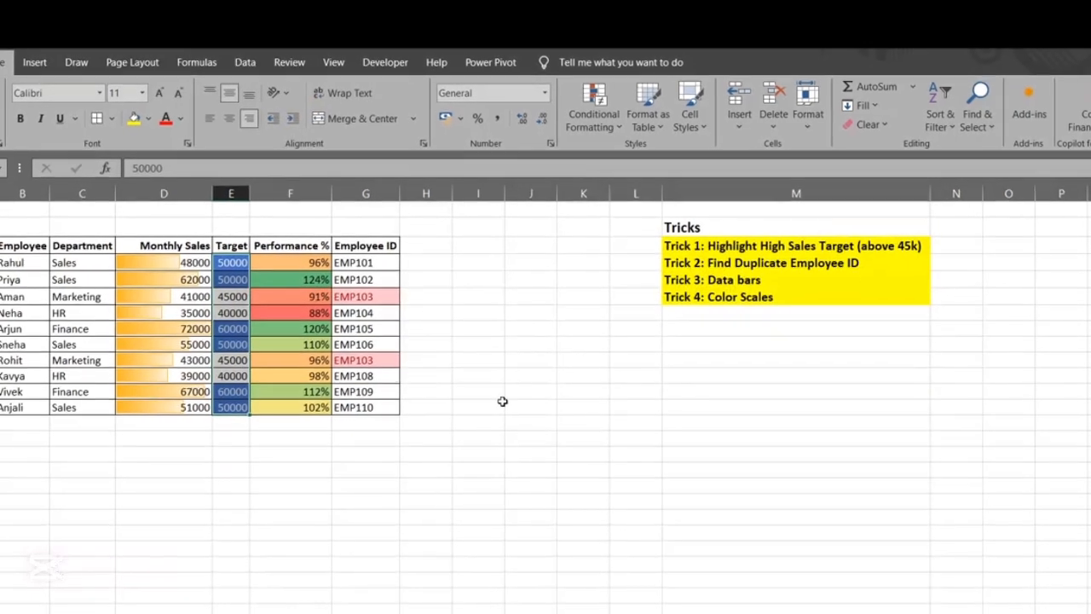
pyautogui.click(502, 401)
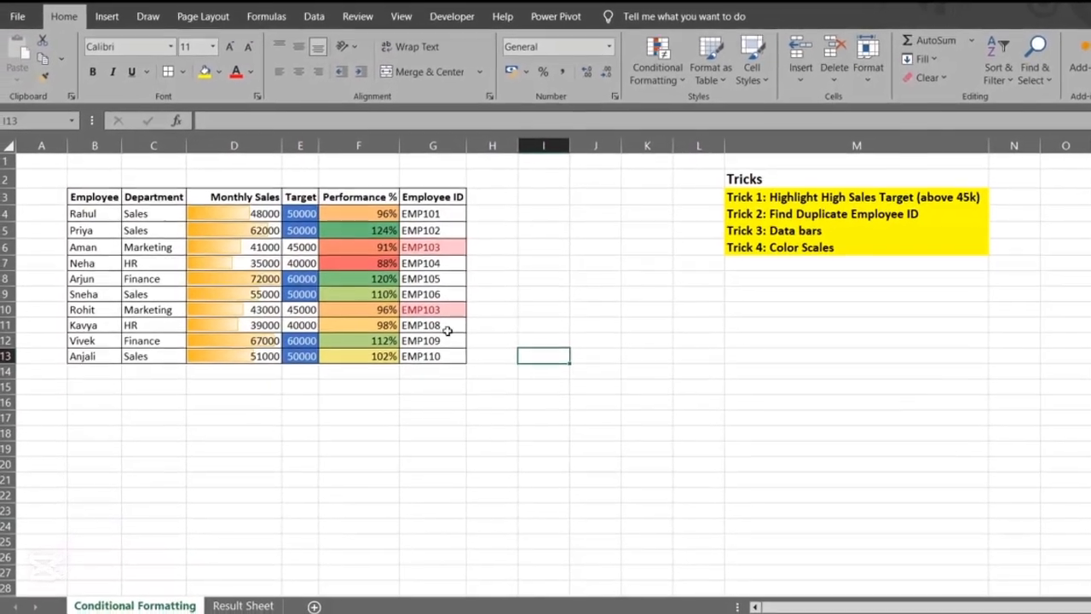
pyautogui.click(426, 339)
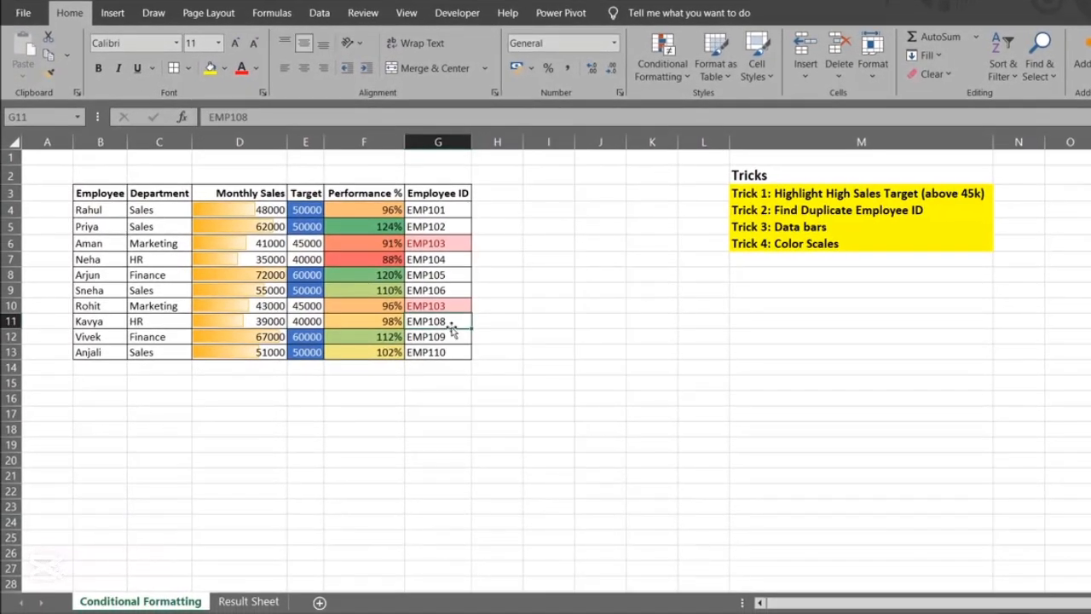